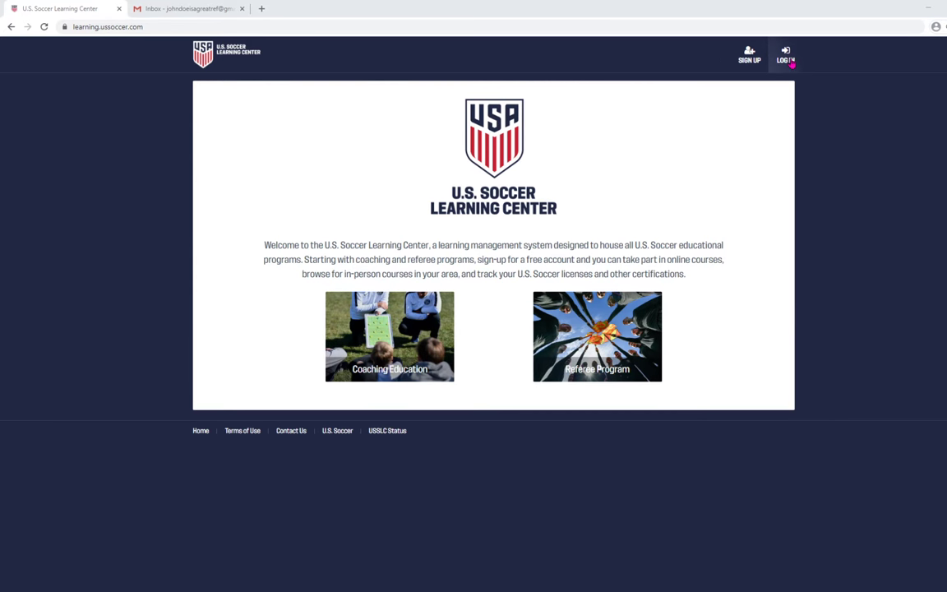
Submit a Reset Password request for the account e-mail from the log-in form.
{"action": "left_click", "coordinate": [787, 57]}
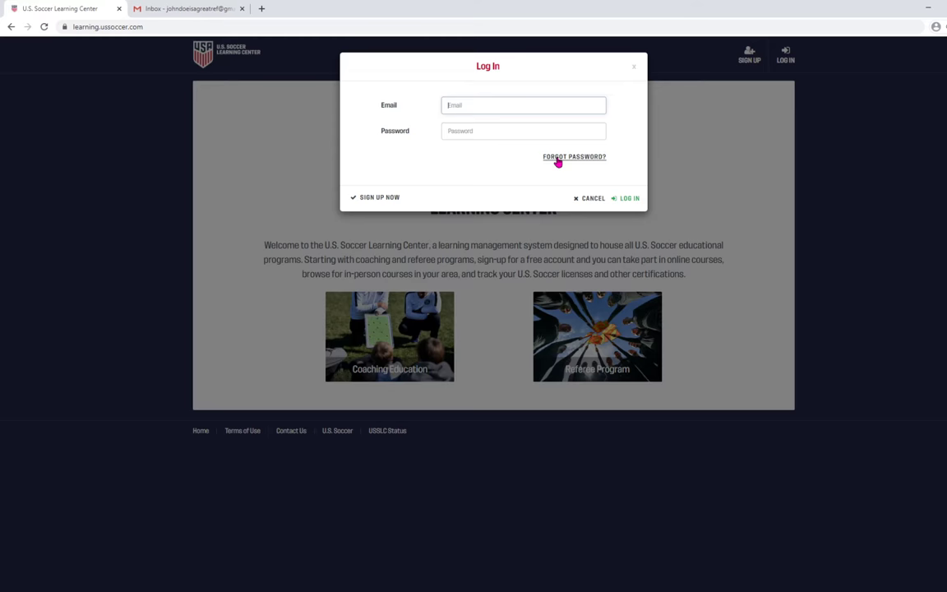
{"action": "left_click", "coordinate": [559, 159]}
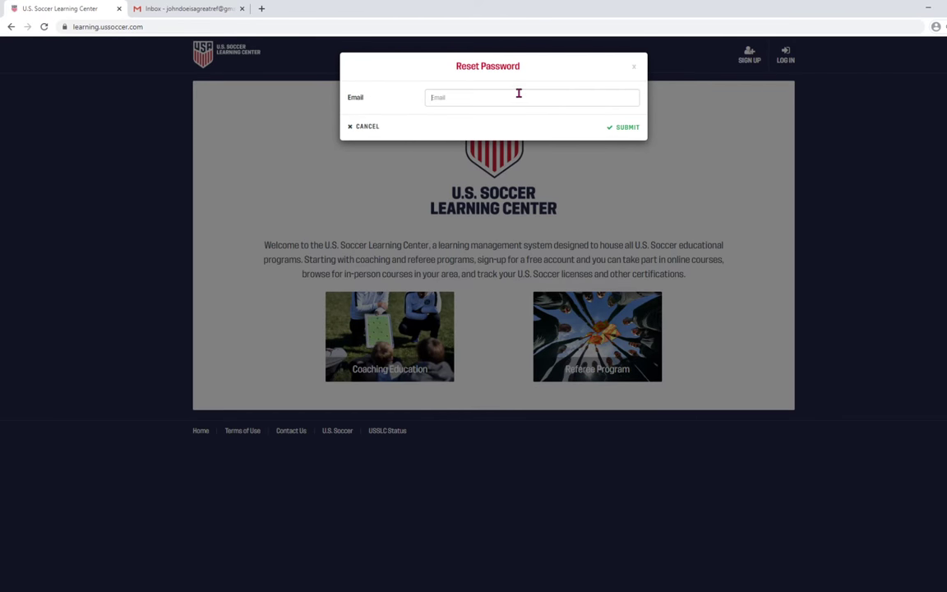
{"action": "key", "text": "ctrl+v"}
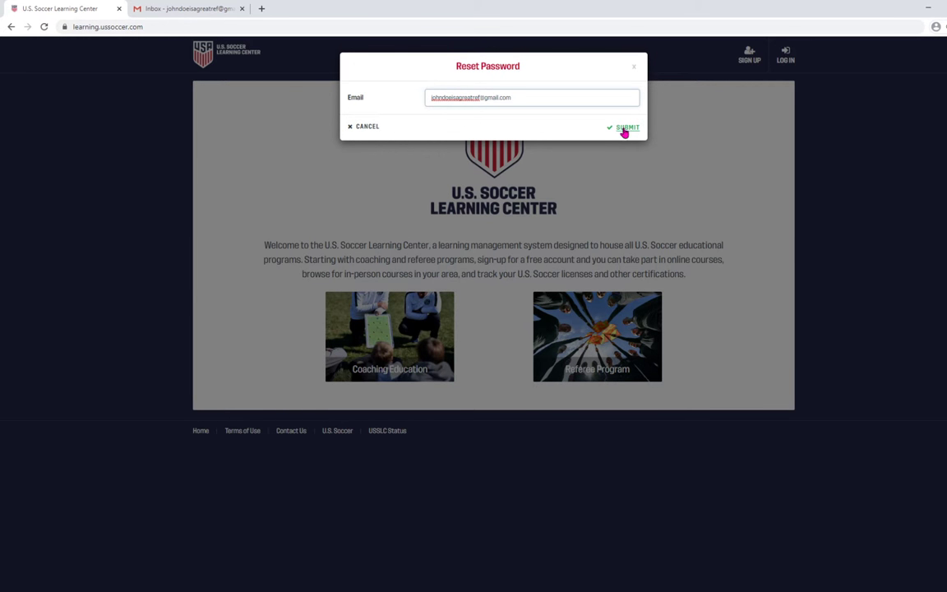
{"action": "left_click", "coordinate": [625, 129]}
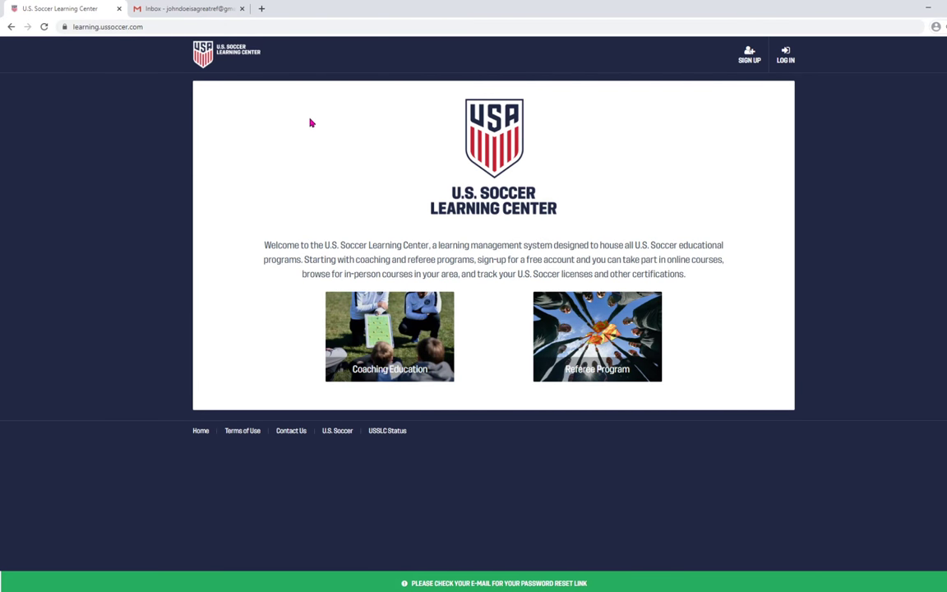
Open the Forgot Password email in the Gmail inbox.
{"action": "left_click", "coordinate": [187, 11]}
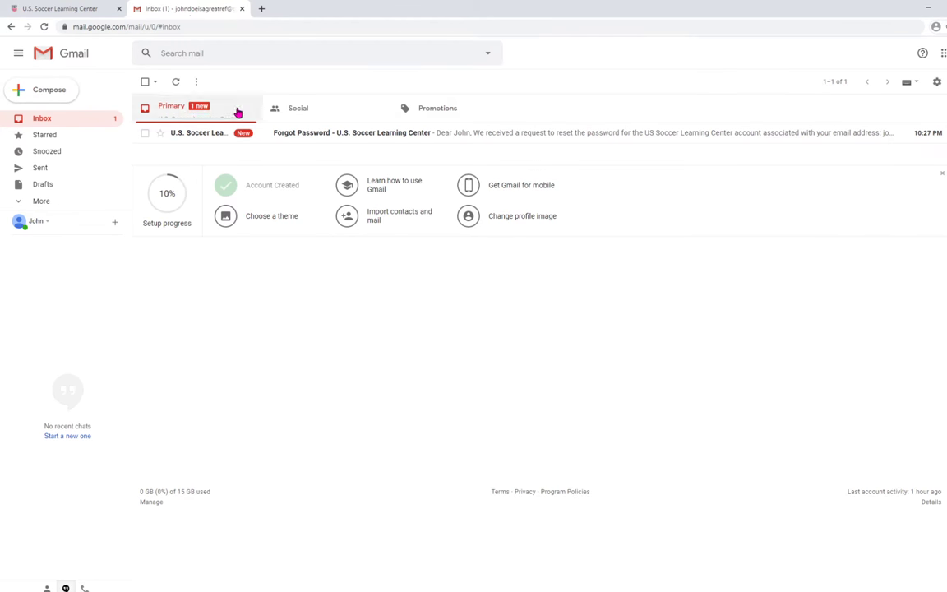
{"action": "left_click", "coordinate": [327, 138]}
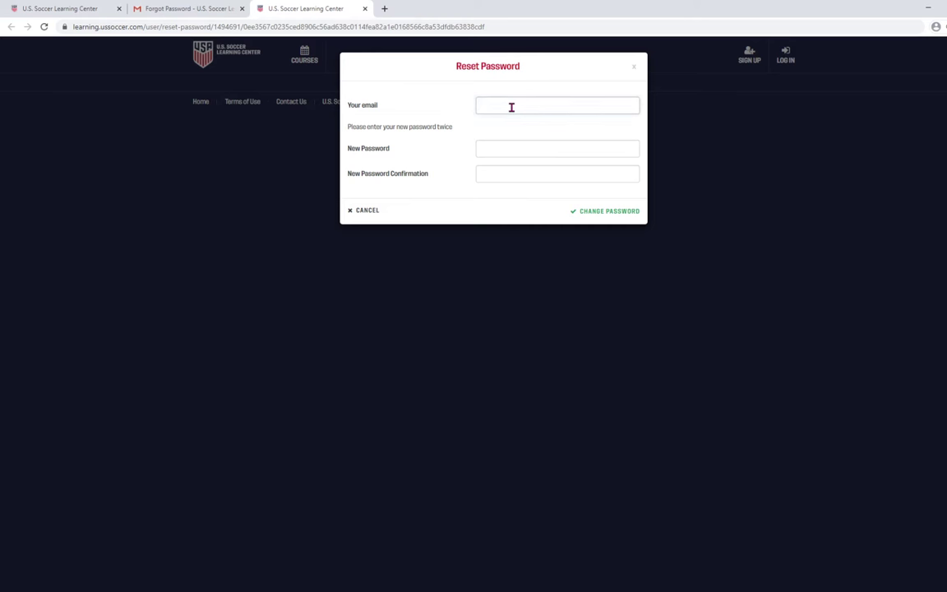
Enter the account e-mail and the new password twice, then save it.
{"action": "left_click", "coordinate": [515, 141]}
{"action": "left_click", "coordinate": [513, 151]}
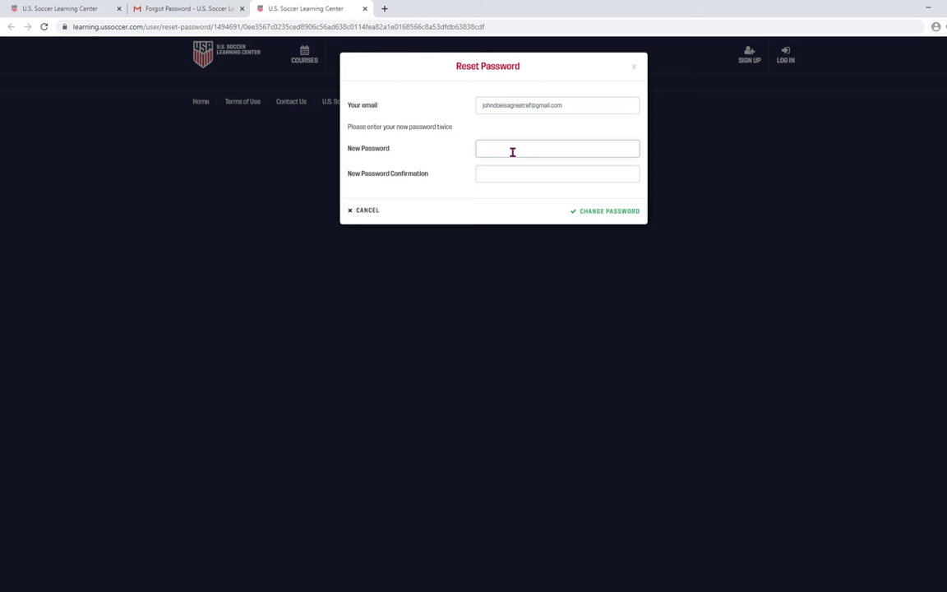
{"action": "type", "text": "•"}
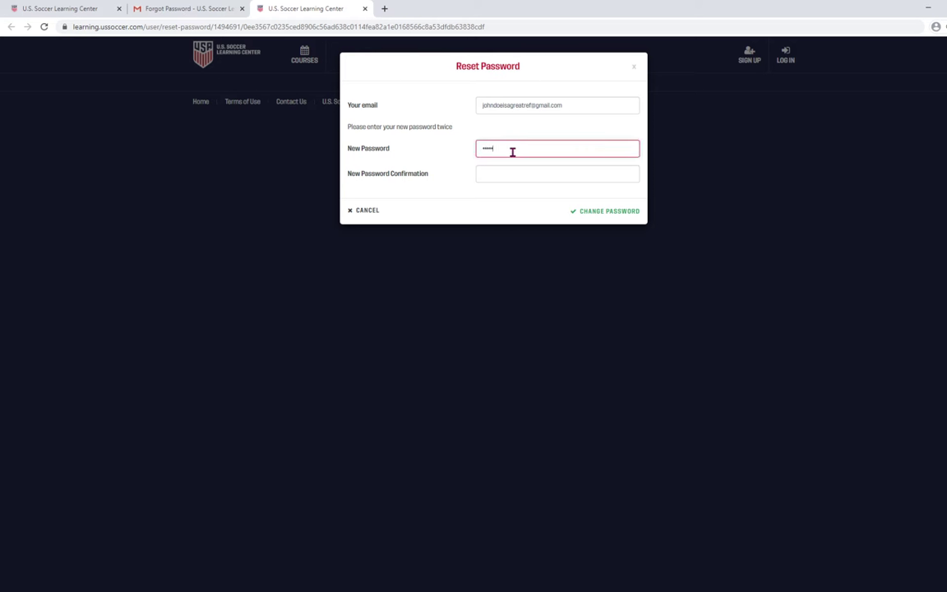
{"action": "type", "text": "••••••••"}
{"action": "key", "text": "Tab"}
{"action": "type", "text": "•"}
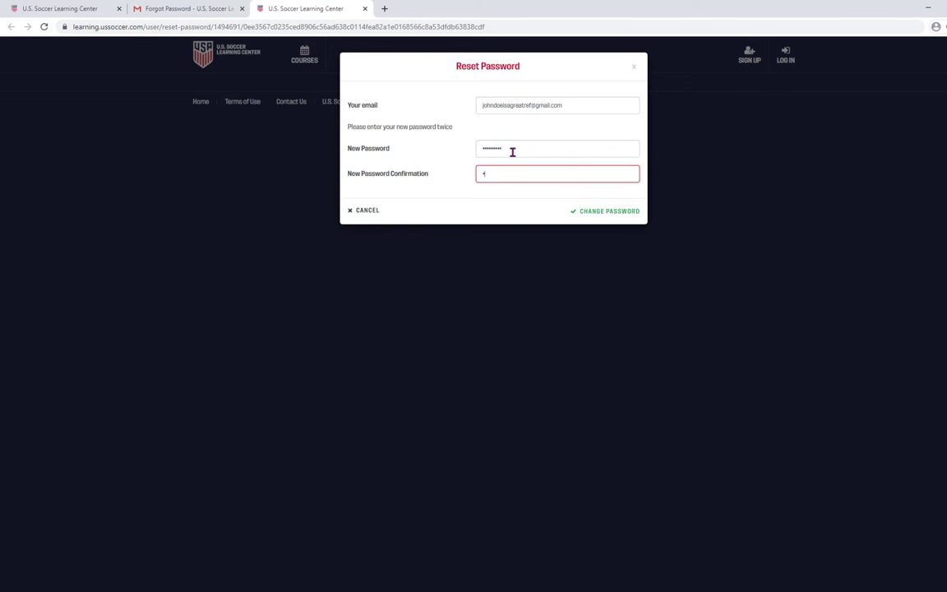
{"action": "type", "text": "•••••••"}
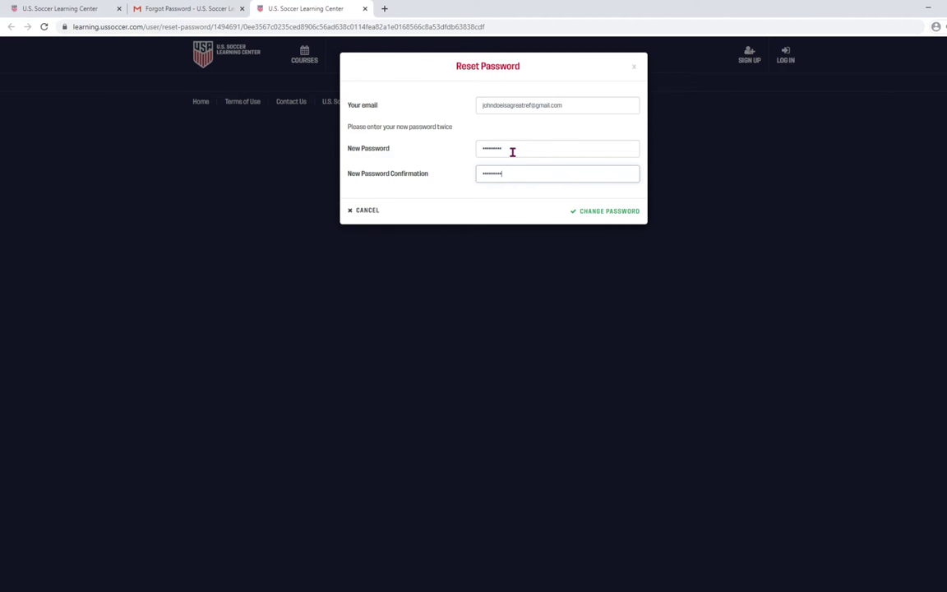
{"action": "left_click", "coordinate": [607, 211]}
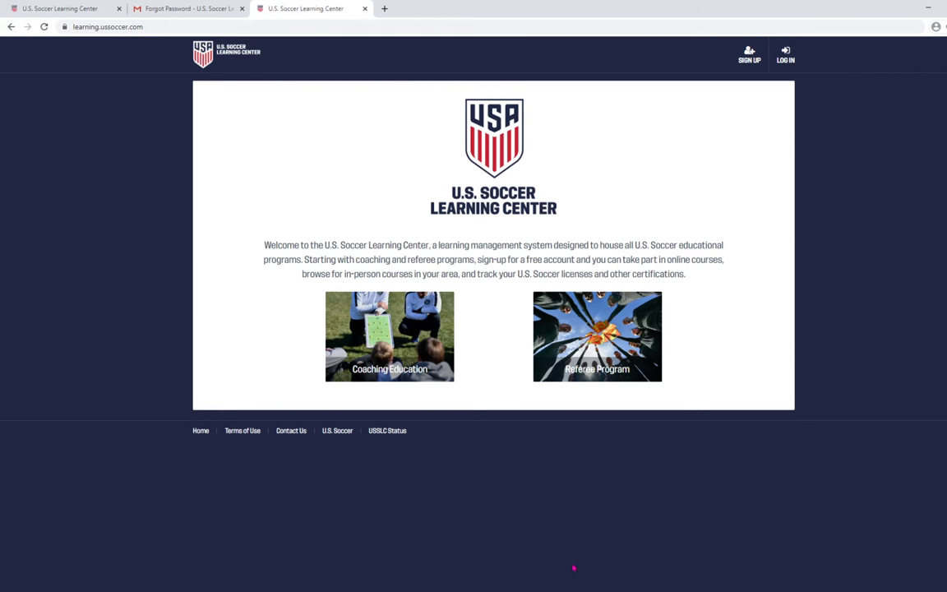
Log in with the account e-mail and new password, then check the account menu.
{"action": "left_click", "coordinate": [786, 56]}
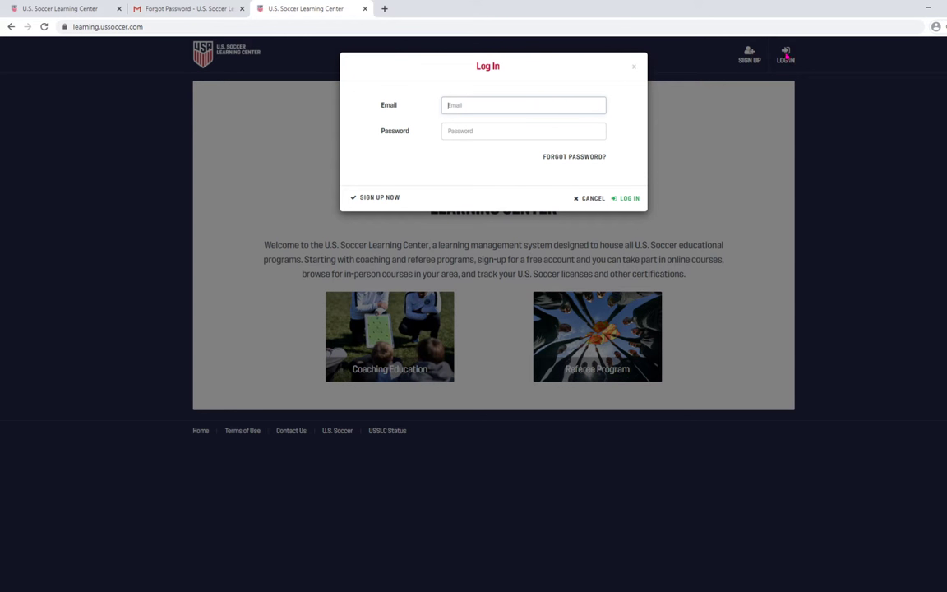
{"action": "key", "text": "ctrl+v"}
{"action": "left_click", "coordinate": [486, 132]}
{"action": "type", "text": "•"}
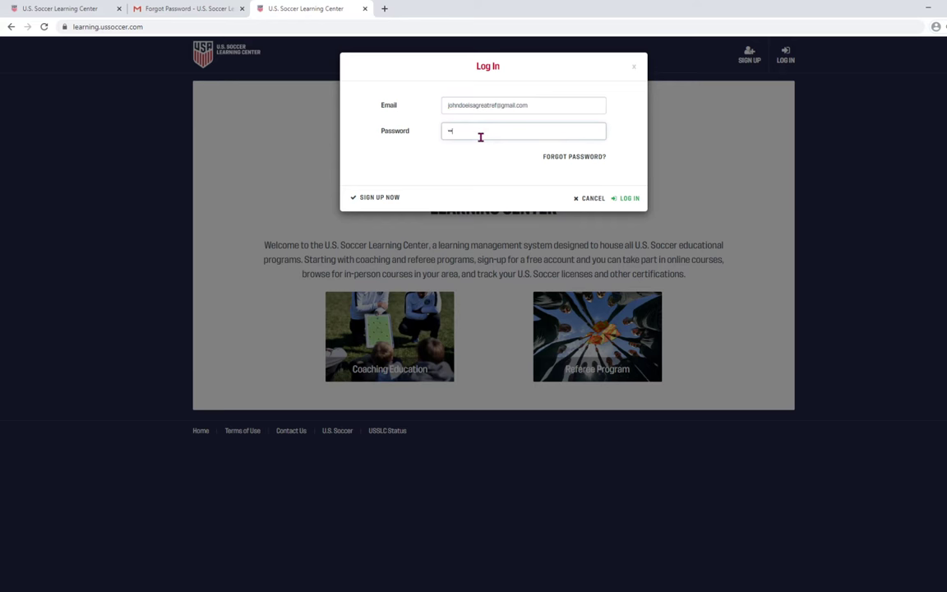
{"action": "type", "text": "••••••••"}
{"action": "left_click", "coordinate": [628, 199]}
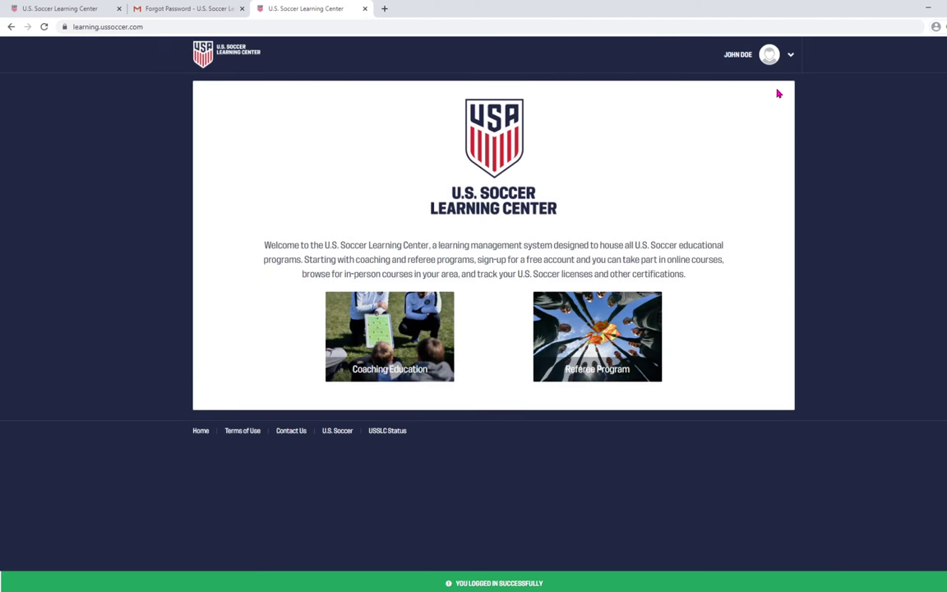
{"action": "left_click", "coordinate": [770, 55]}
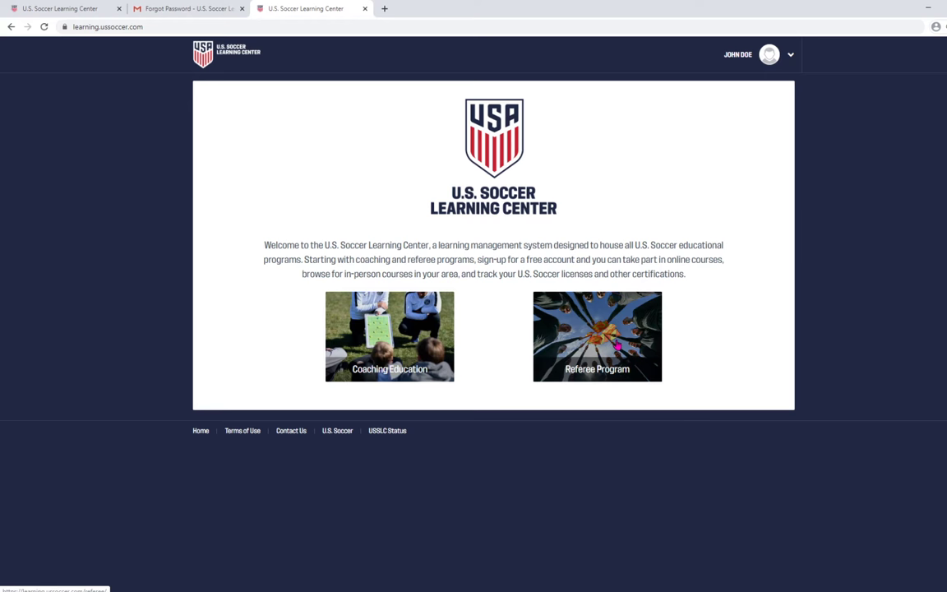
Go from Referee Program to Available Courses and list the Grassroots - Recertifying Referees courses.
{"action": "left_click", "coordinate": [615, 340]}
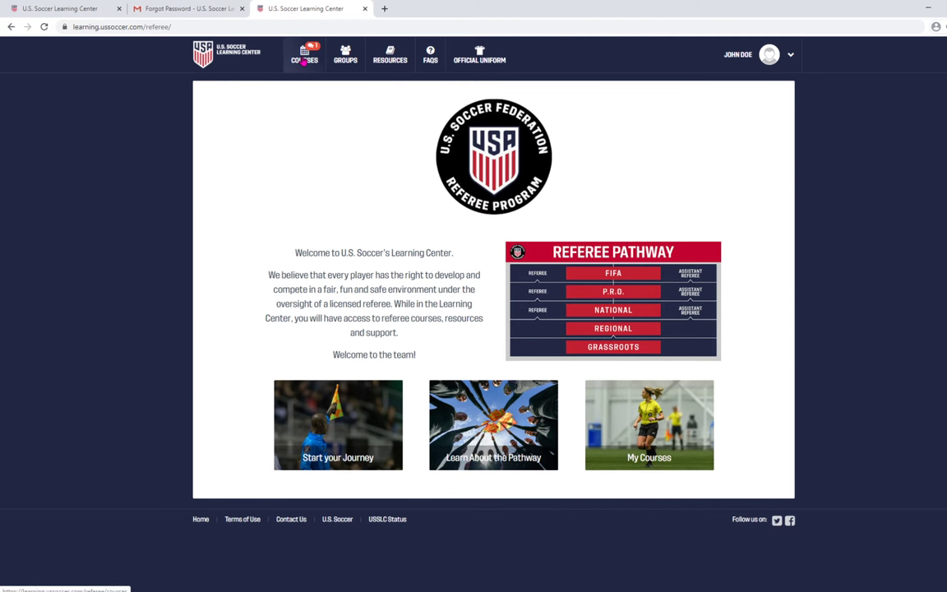
{"action": "left_click", "coordinate": [304, 57]}
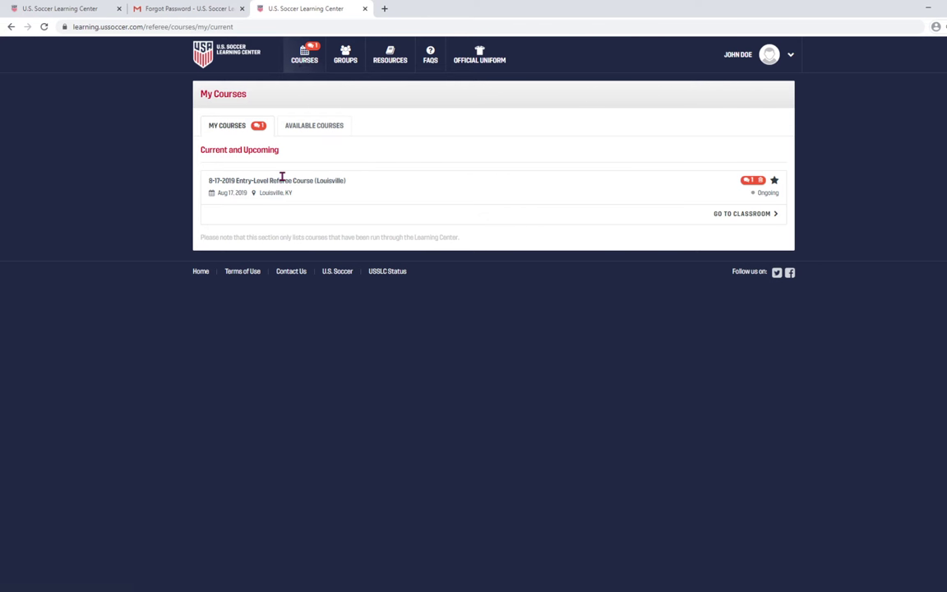
{"action": "left_click", "coordinate": [325, 130]}
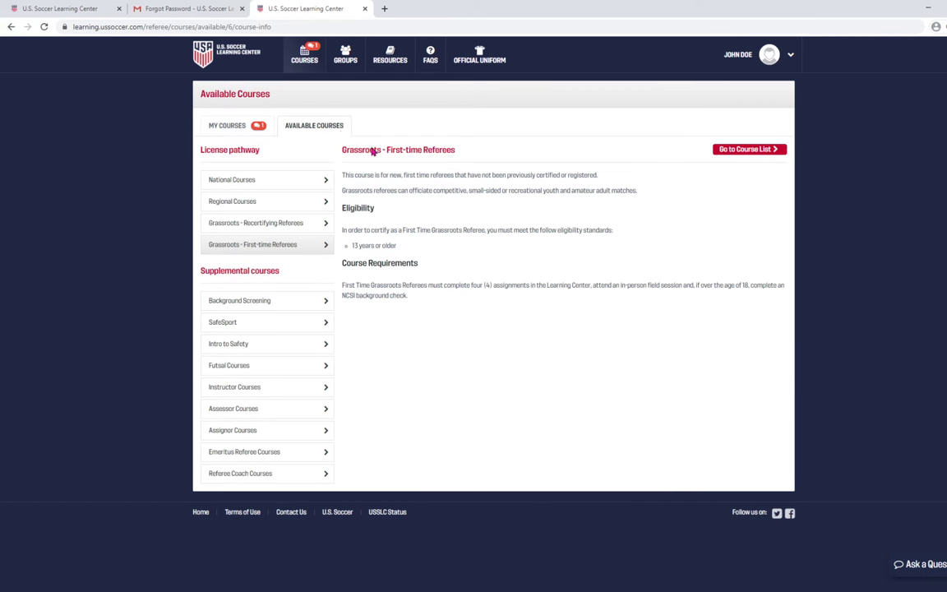
{"action": "left_click", "coordinate": [293, 229]}
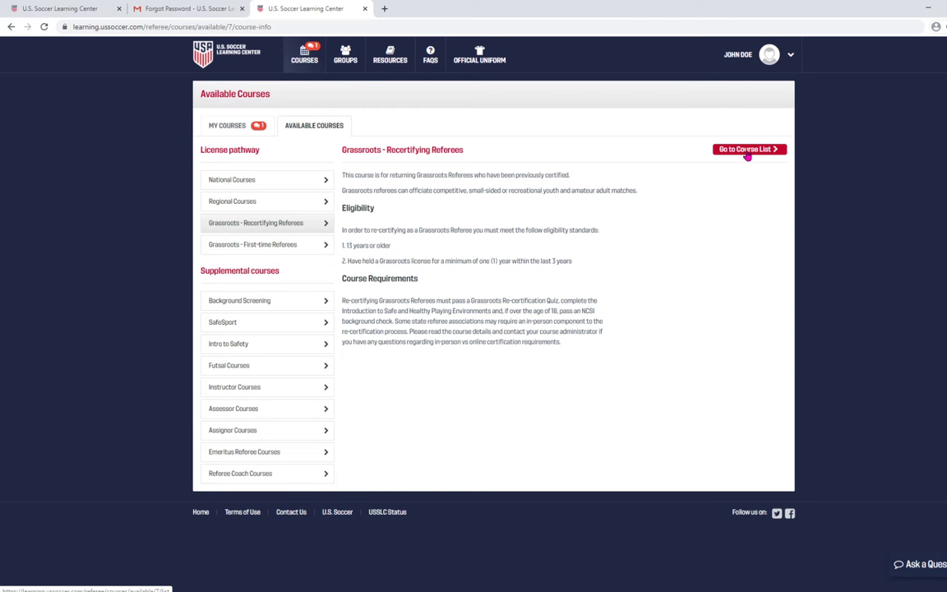
{"action": "left_click", "coordinate": [748, 156]}
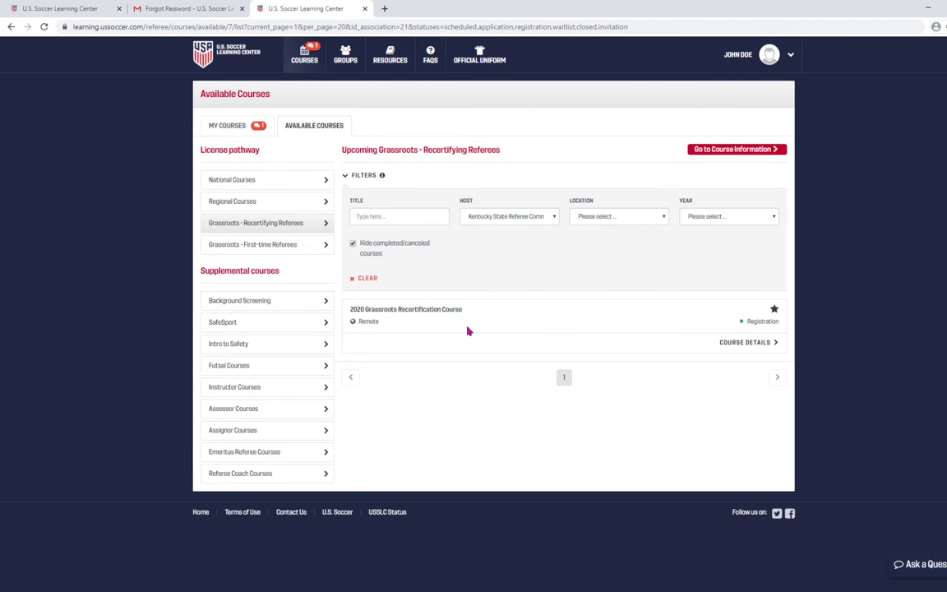
Open the 2020 Grassroots Recertification Course details and point out the $60.00 price package.
{"action": "left_click", "coordinate": [747, 345]}
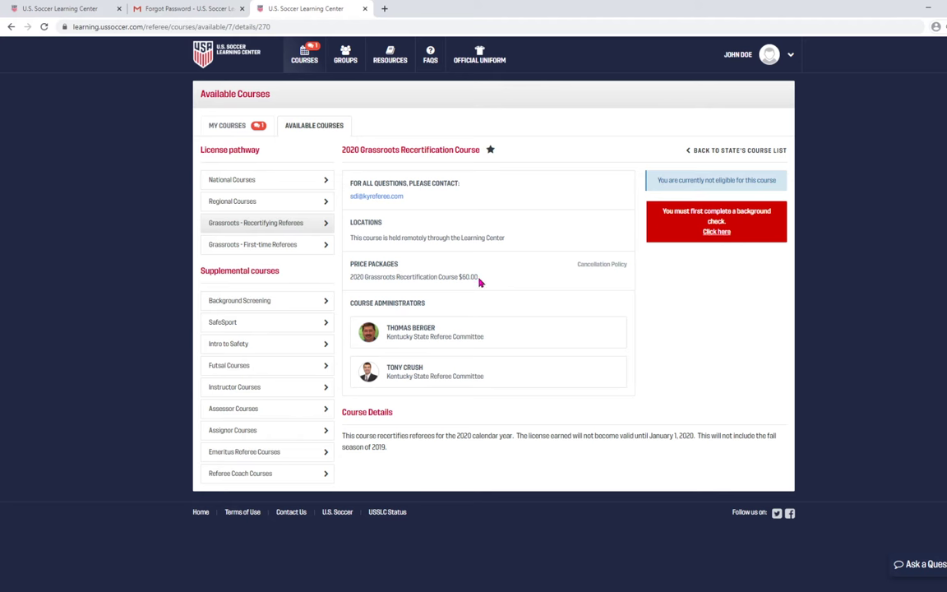
{"action": "left_click_drag", "start_coordinate": [489, 277], "coordinate": [351, 277]}
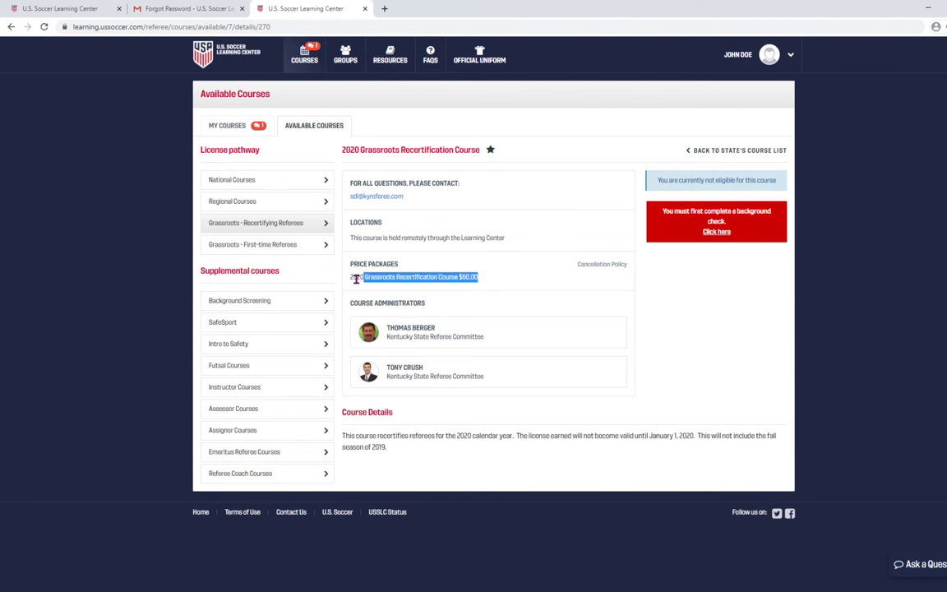
{"action": "left_click", "coordinate": [488, 283]}
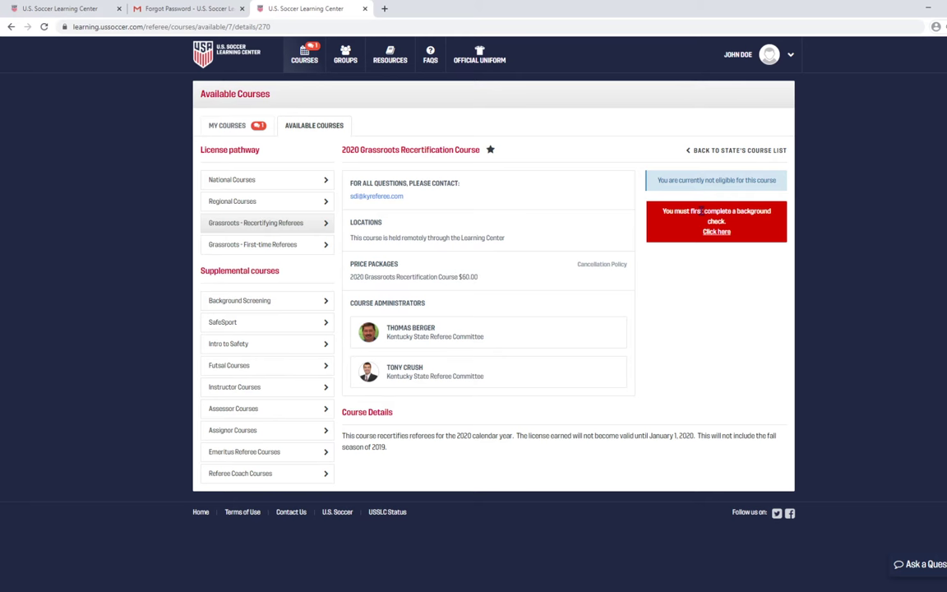
Highlight the notice saying the user is not eligible for this course.
{"action": "left_click_drag", "start_coordinate": [765, 181], "coordinate": [662, 185]}
{"action": "triple_click", "coordinate": [765, 180]}
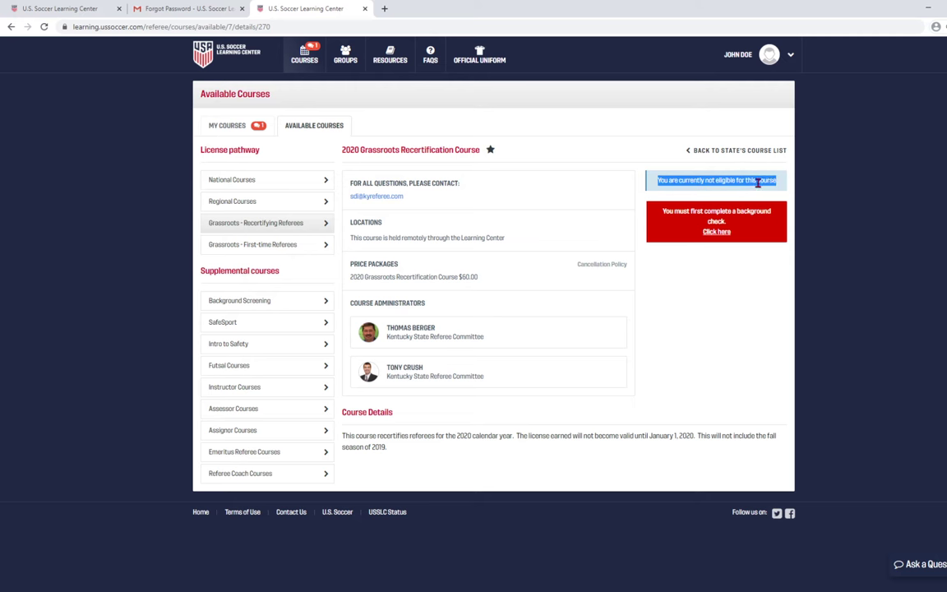
{"action": "left_click", "coordinate": [737, 200]}
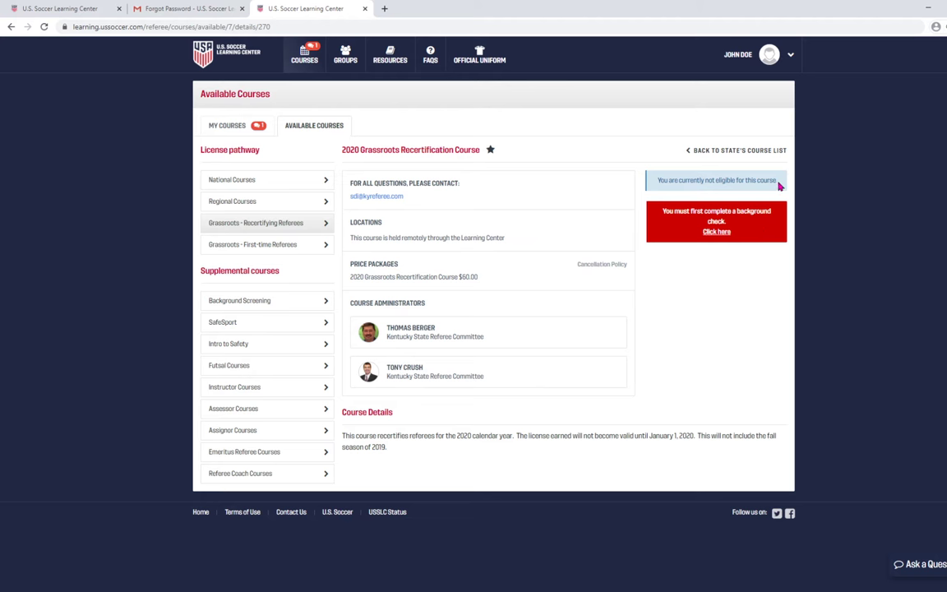
{"action": "left_click_drag", "start_coordinate": [779, 186], "coordinate": [668, 181]}
{"action": "left_click", "coordinate": [667, 179]}
Log out of the account from the user name dropdown.
{"action": "left_click", "coordinate": [790, 55]}
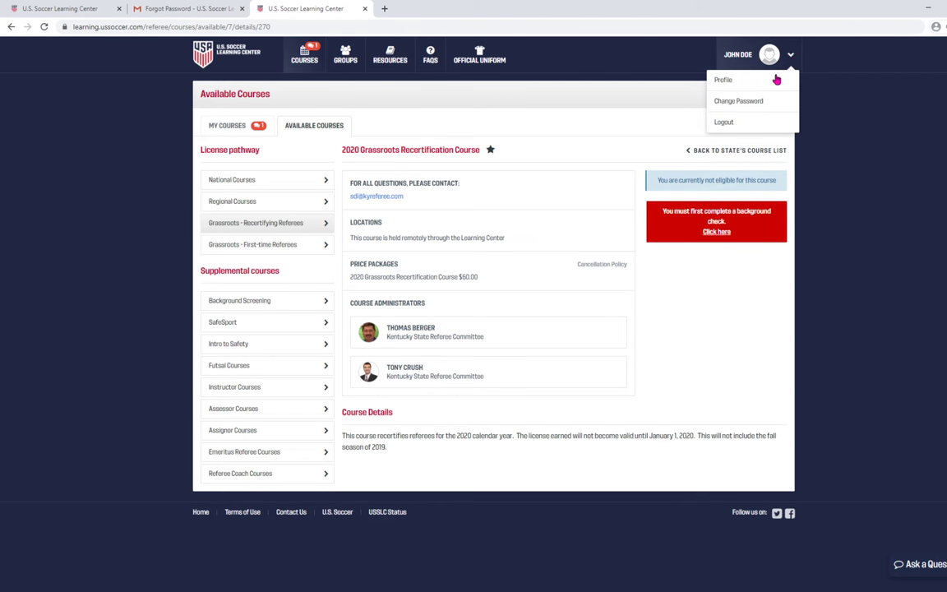
{"action": "left_click", "coordinate": [725, 122]}
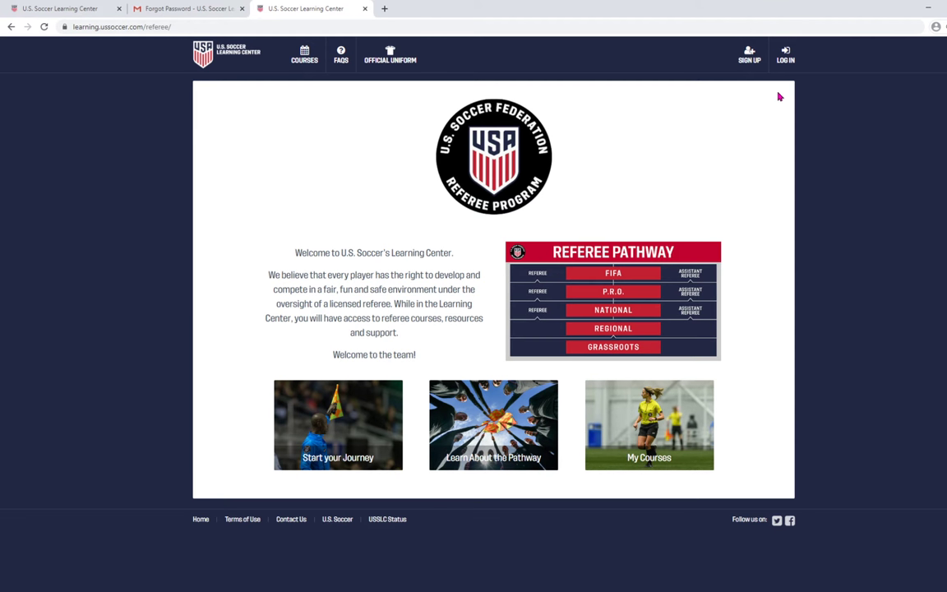
Start a new sign-up with the e-mail, a password and the account holder's first and last name.
{"action": "left_click", "coordinate": [749, 57]}
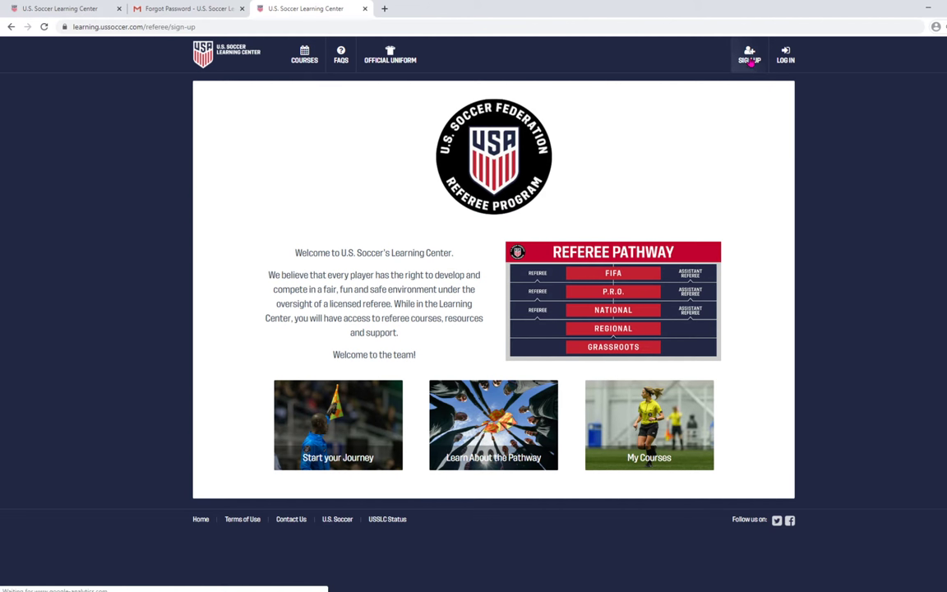
{"action": "left_click", "coordinate": [260, 188]}
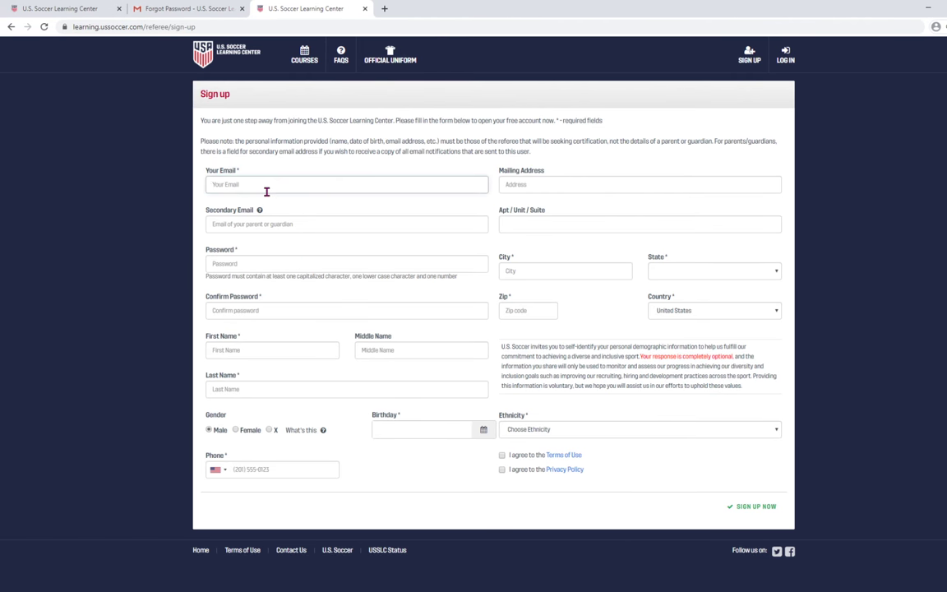
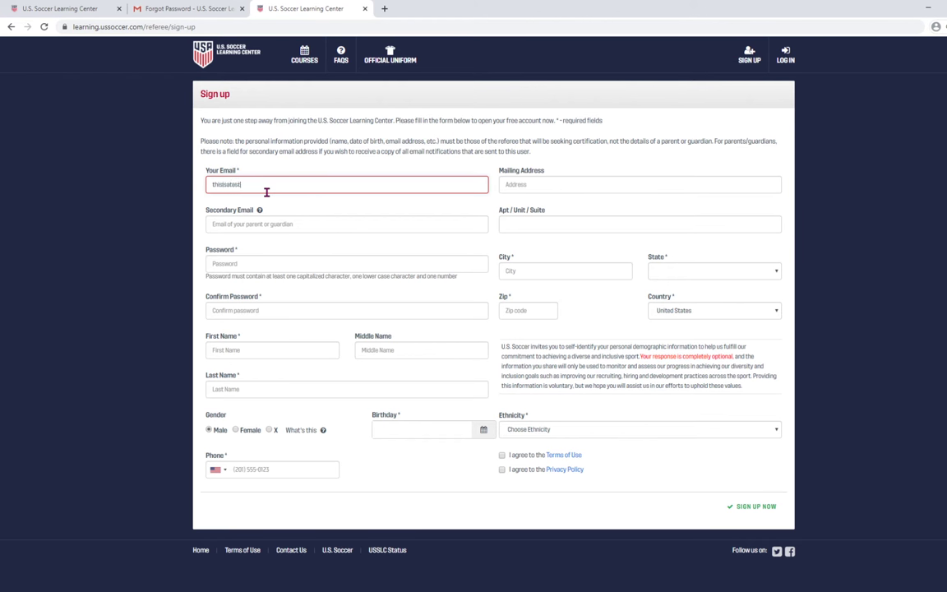
{"action": "key", "text": "Tab"}
{"action": "key", "text": "Tab"}
{"action": "type", "text": "abc"}
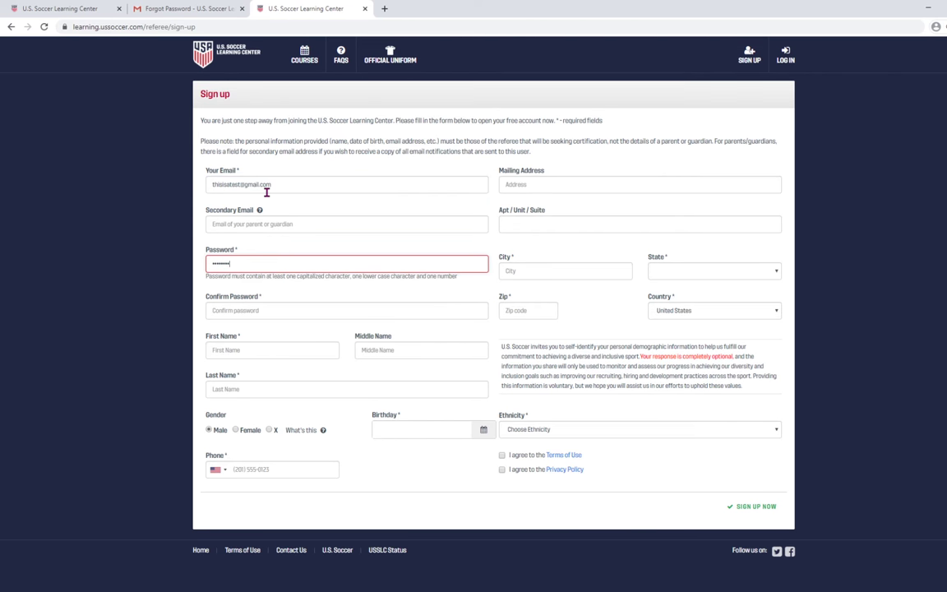
{"action": "key", "text": "Tab"}
{"action": "type", "text": "a"}
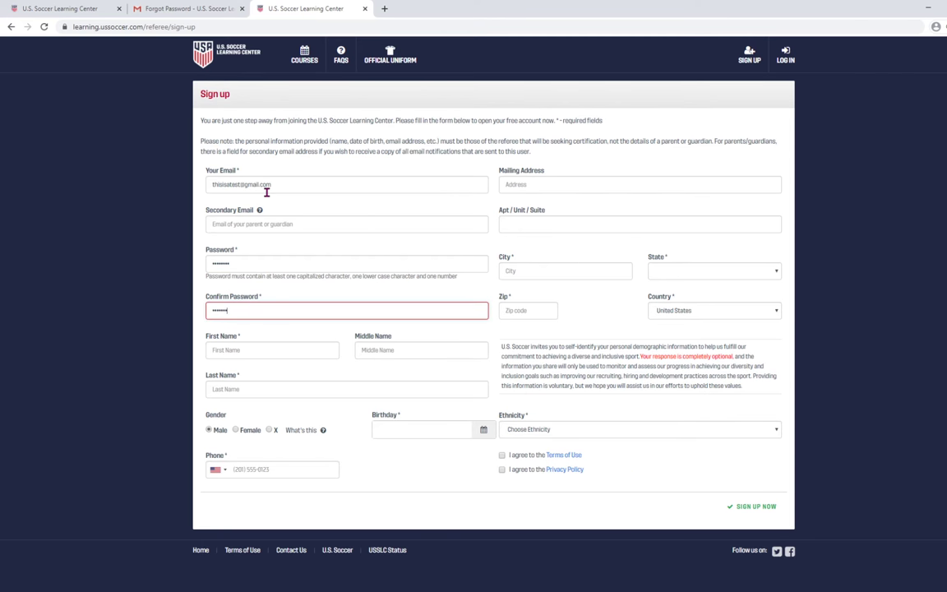
{"action": "type", "text": "1"}
{"action": "key", "text": "Tab"}
{"action": "type", "text": "T"}
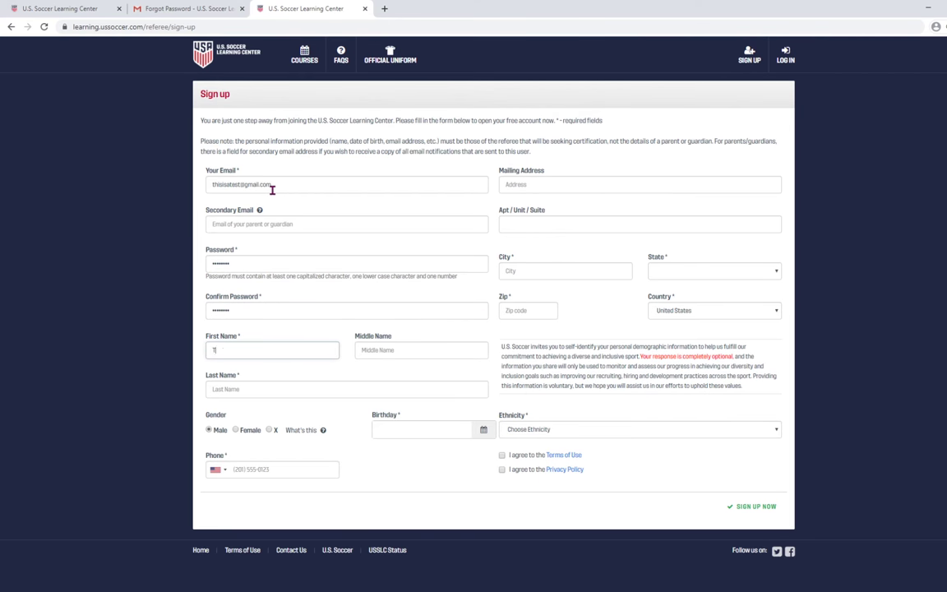
{"action": "type", "text": "h"}
{"action": "key", "text": "BackSpace"}
{"action": "key", "text": "BackSpace"}
{"action": "type", "text": "Be"}
{"action": "type", "text": "Ref"}
{"action": "key", "text": "Tab"}
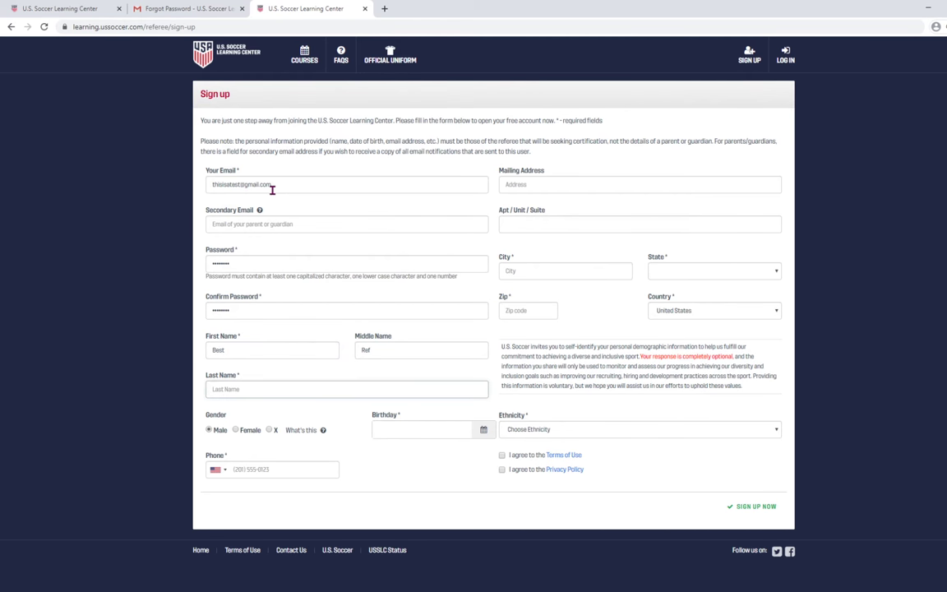
{"action": "type", "text": "Ever"}
Enter the birthday and phone number on the sign-up form.
{"action": "left_click", "coordinate": [405, 429]}
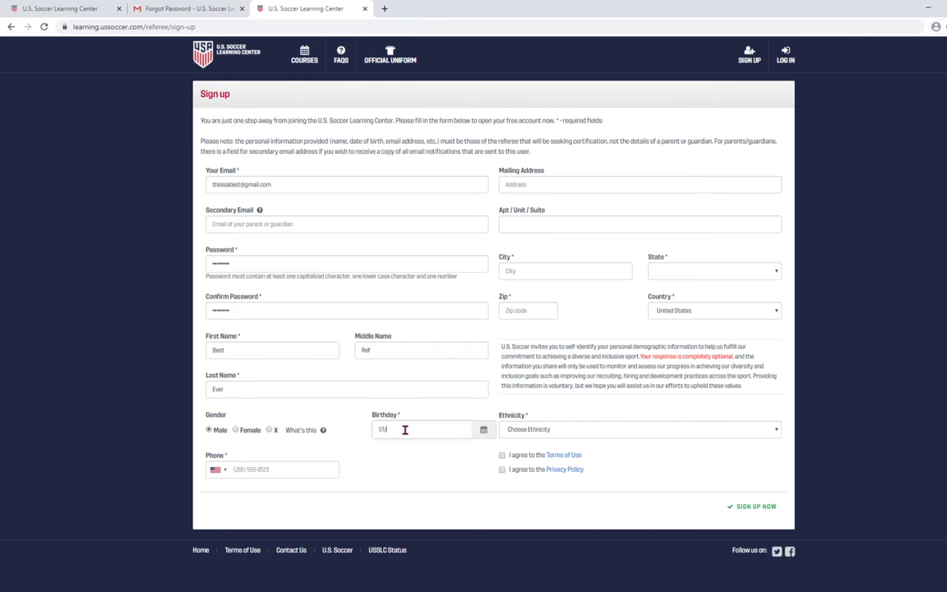
{"action": "type", "text": "1/1/1"}
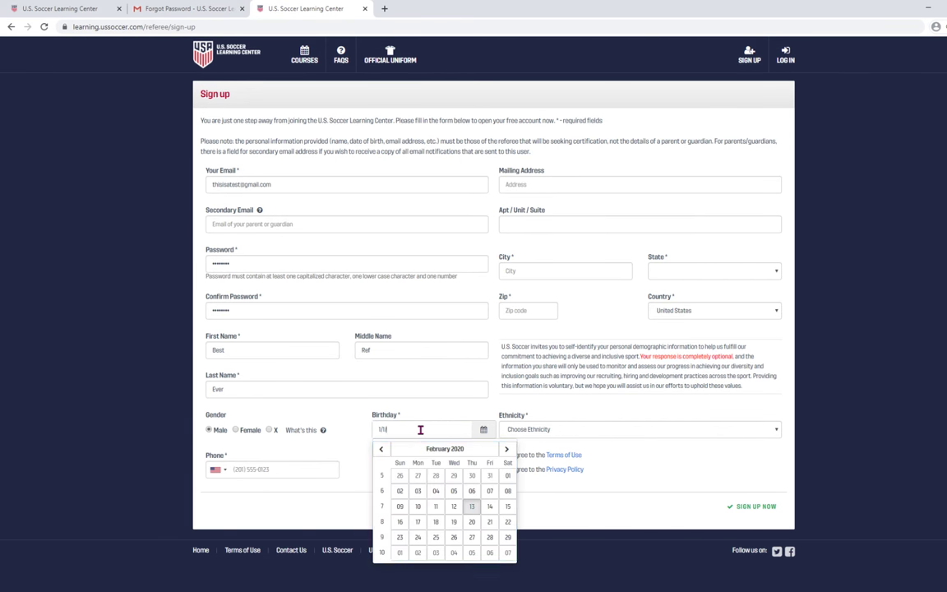
{"action": "type", "text": "005"}
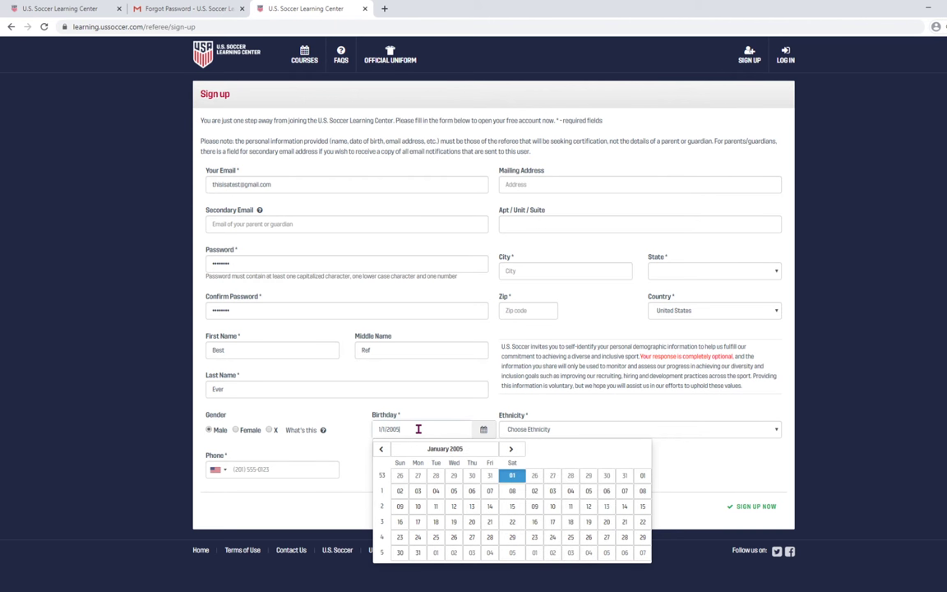
{"action": "left_click", "coordinate": [261, 467]}
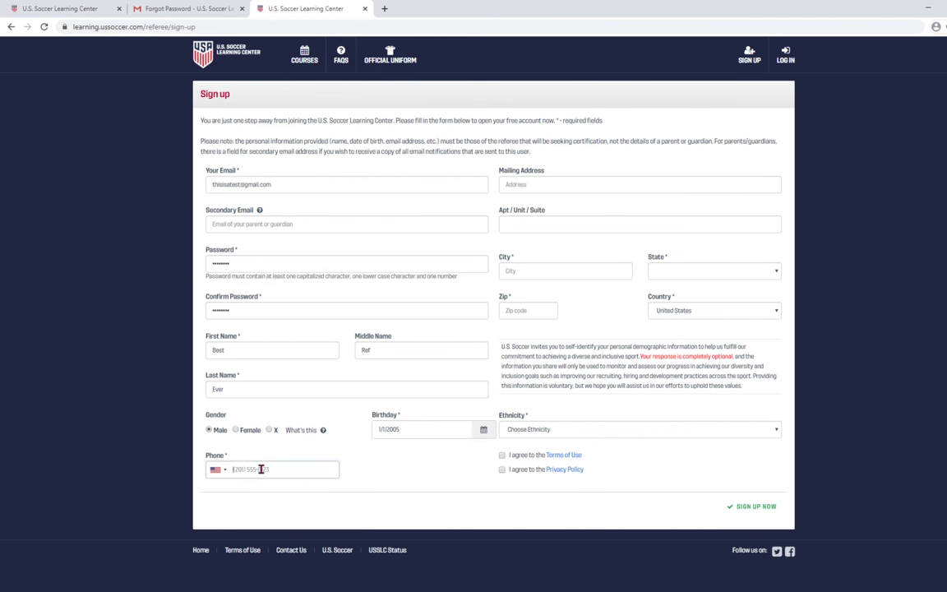
{"action": "type", "text": "50255555"}
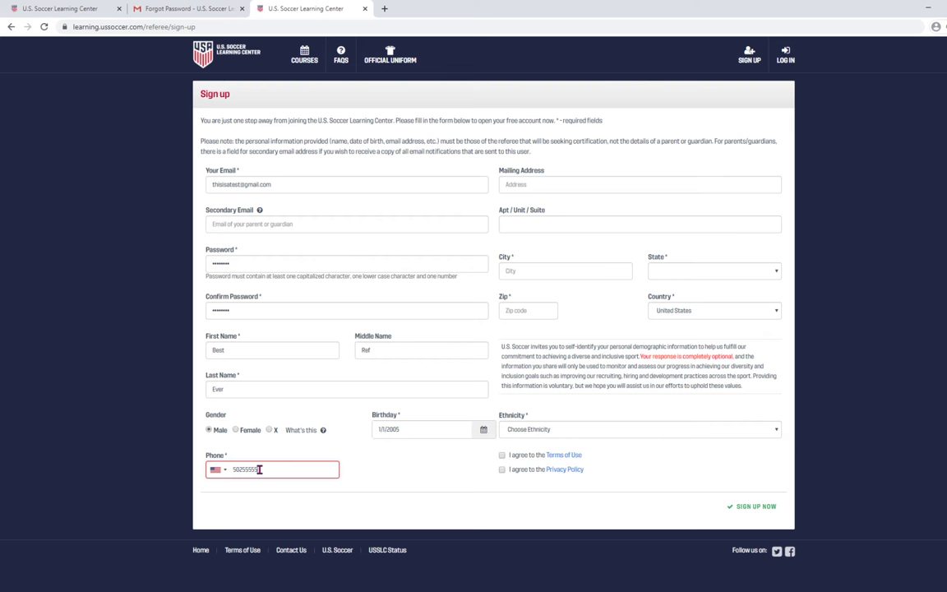
{"action": "type", "text": "55"}
Fill in the mailing address, city, state and zip code.
{"action": "left_click", "coordinate": [536, 187]}
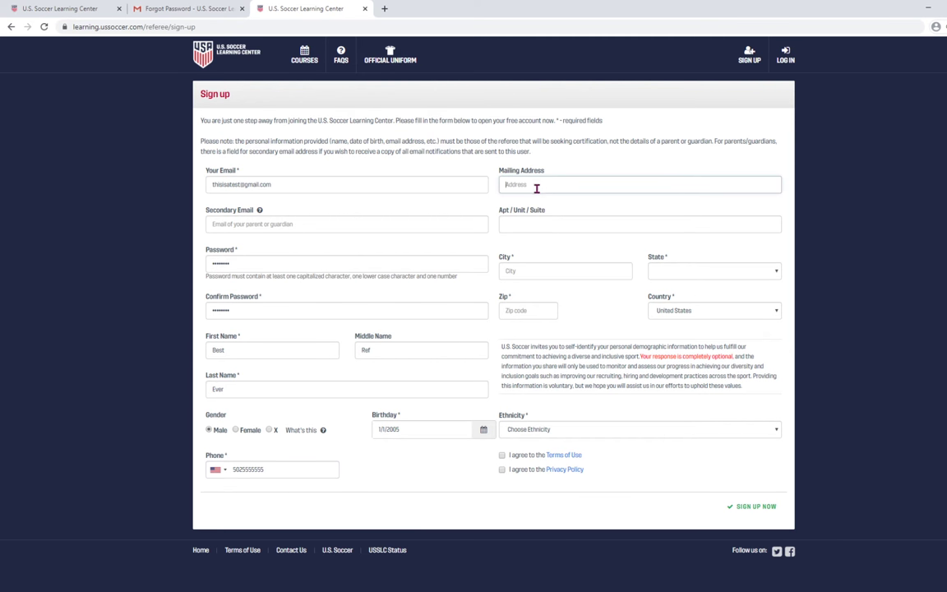
{"action": "type", "text": "123"}
{"action": "key", "text": "Tab"}
{"action": "key", "text": "Tab"}
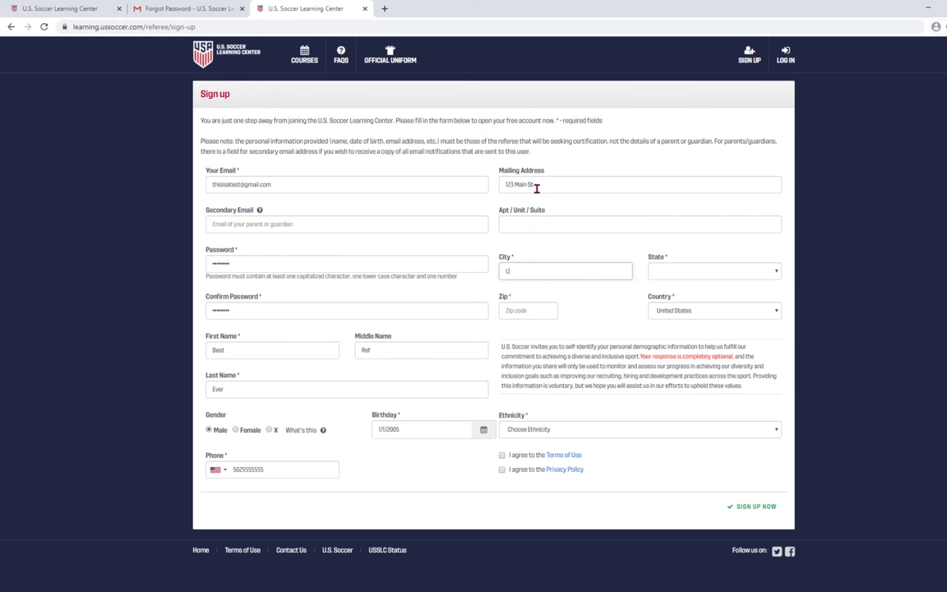
{"action": "type", "text": "Louisville"}
{"action": "key", "text": "Tab"}
{"action": "type", "text": "ken"}
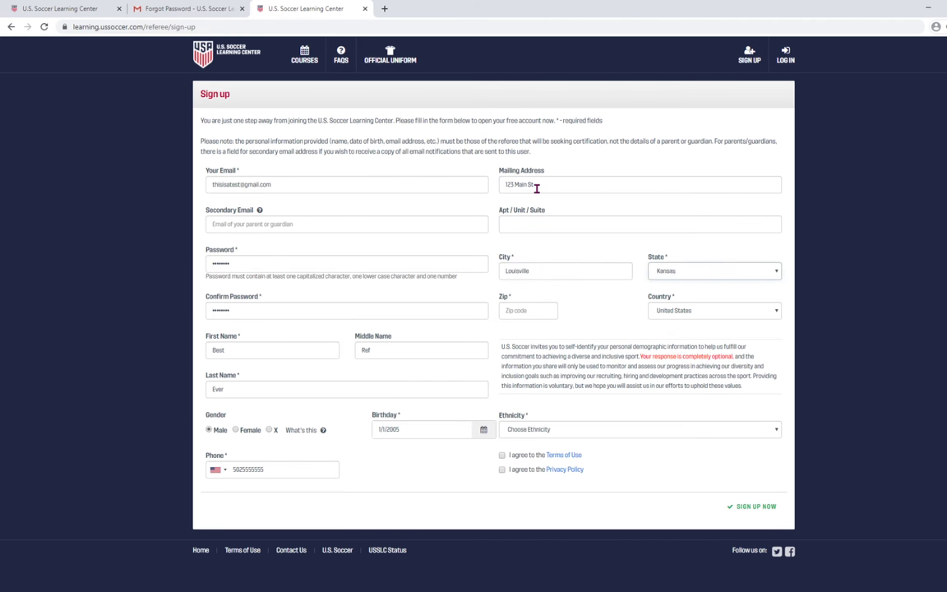
{"action": "key", "text": "Tab"}
{"action": "type", "text": "4020"}
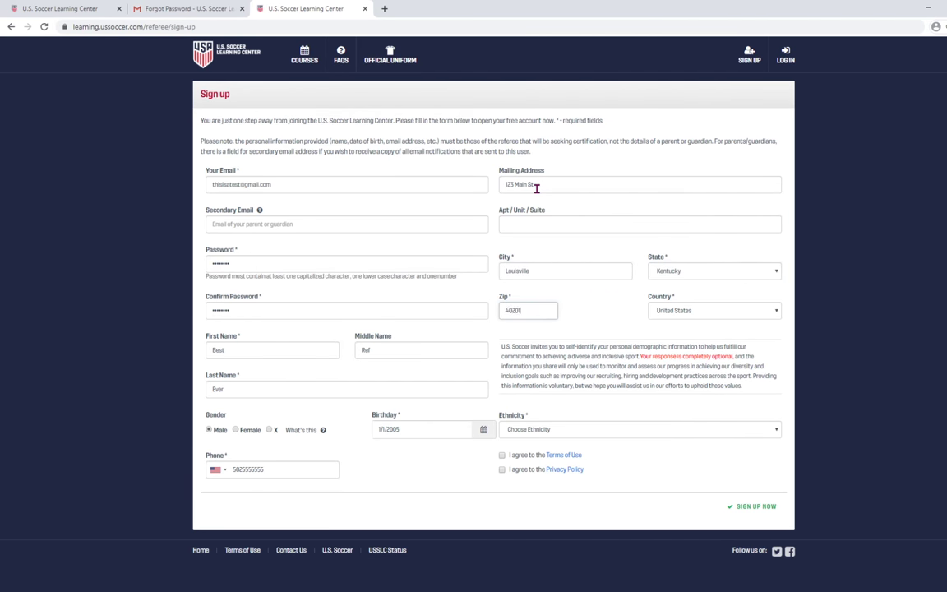
{"action": "type", "text": "1"}
Choose Prefer Not to Say for Ethnicity and accept the Terms of Use and Privacy Policy.
{"action": "left_click", "coordinate": [560, 431]}
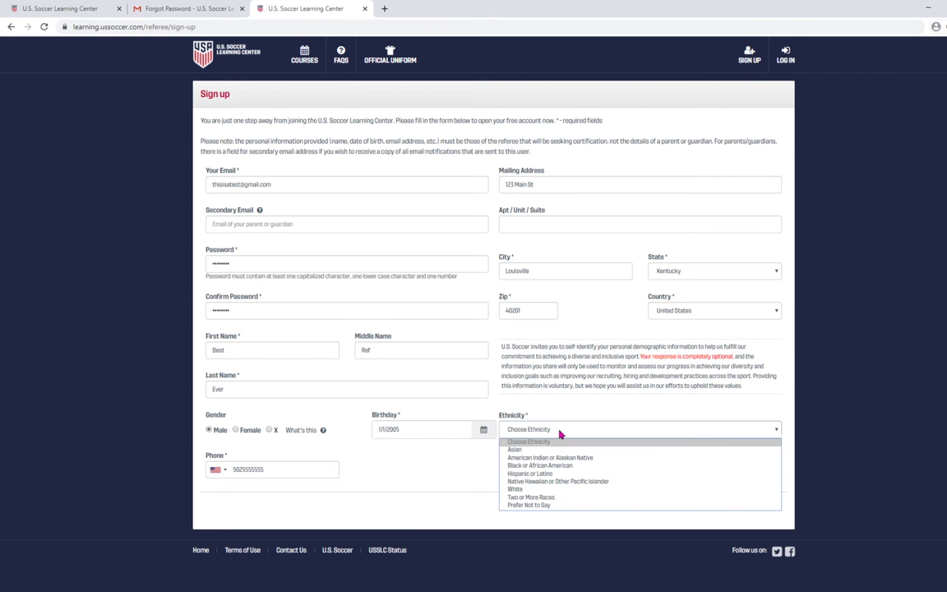
{"action": "left_click", "coordinate": [542, 506]}
{"action": "left_click", "coordinate": [502, 455]}
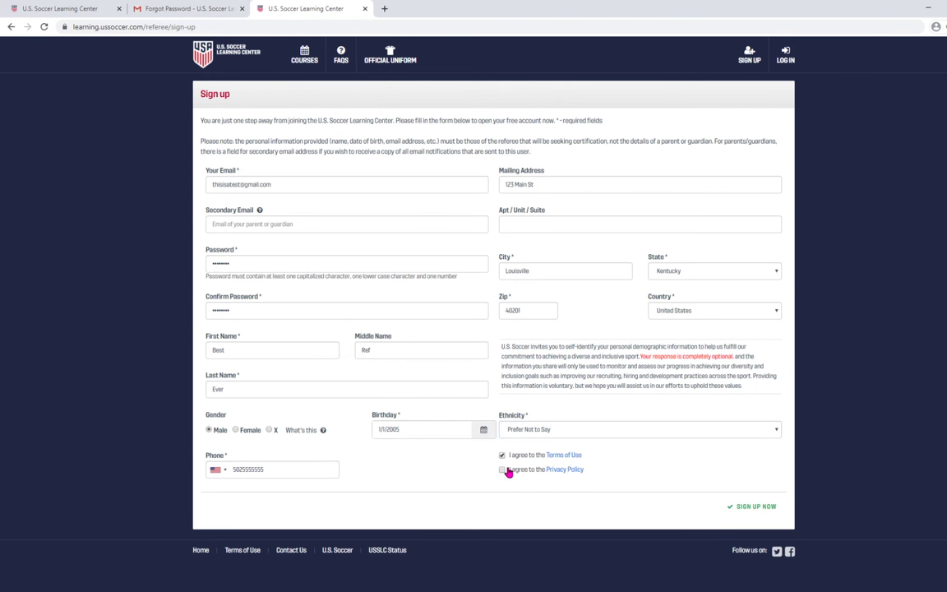
{"action": "left_click", "coordinate": [503, 470]}
Submit the sign-up and proceed with a new account instead of the listed matches.
{"action": "left_click", "coordinate": [755, 506]}
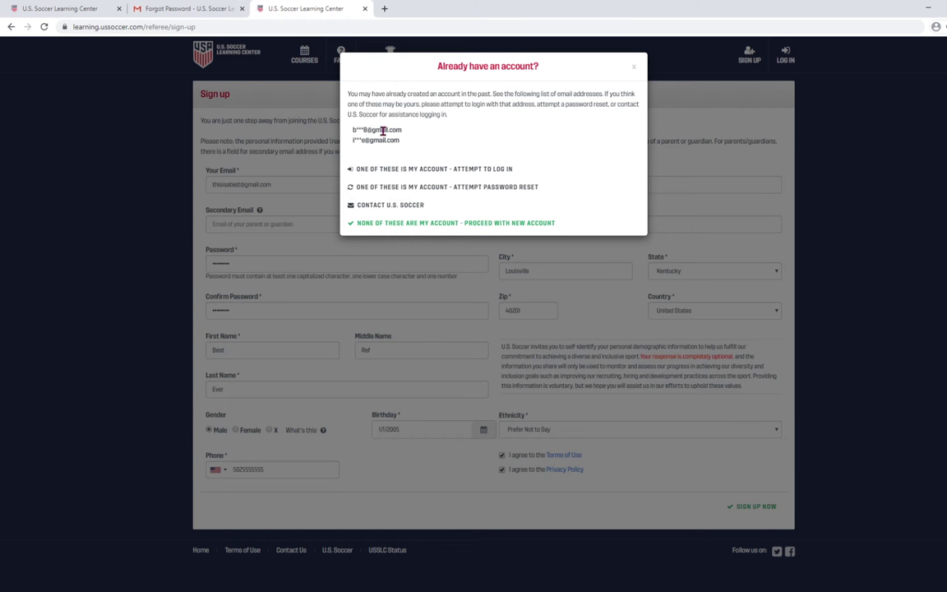
{"action": "left_click", "coordinate": [461, 223]}
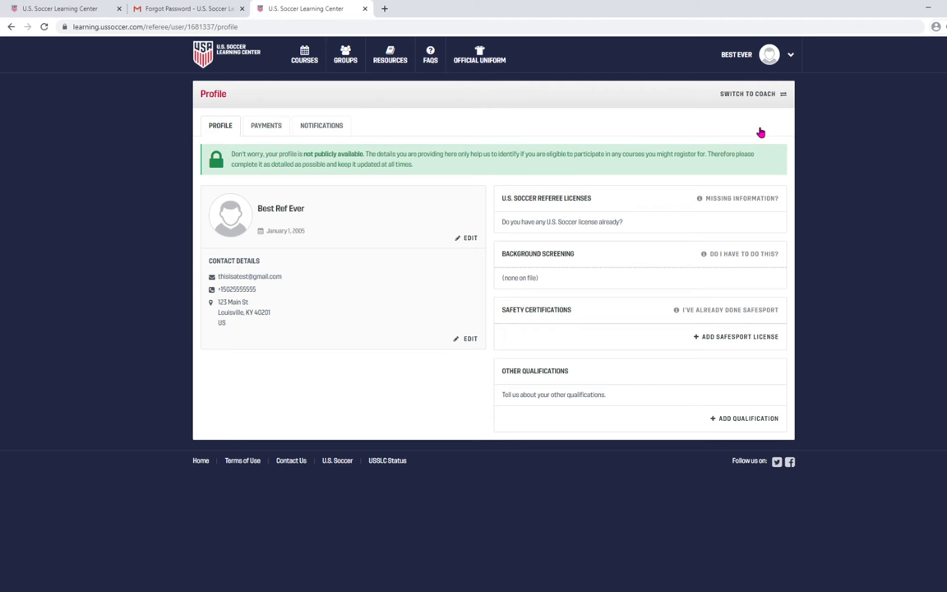
Reopen the 2020 Grassroots Recertification Course details from Courses and highlight the not-eligible notice.
{"action": "left_click", "coordinate": [304, 57]}
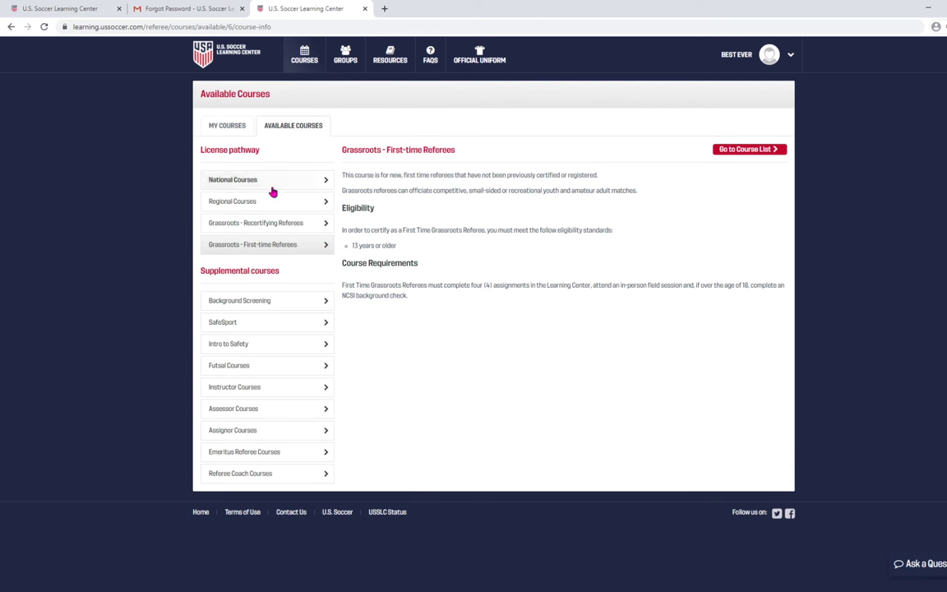
{"action": "left_click", "coordinate": [254, 222]}
{"action": "left_click", "coordinate": [732, 150]}
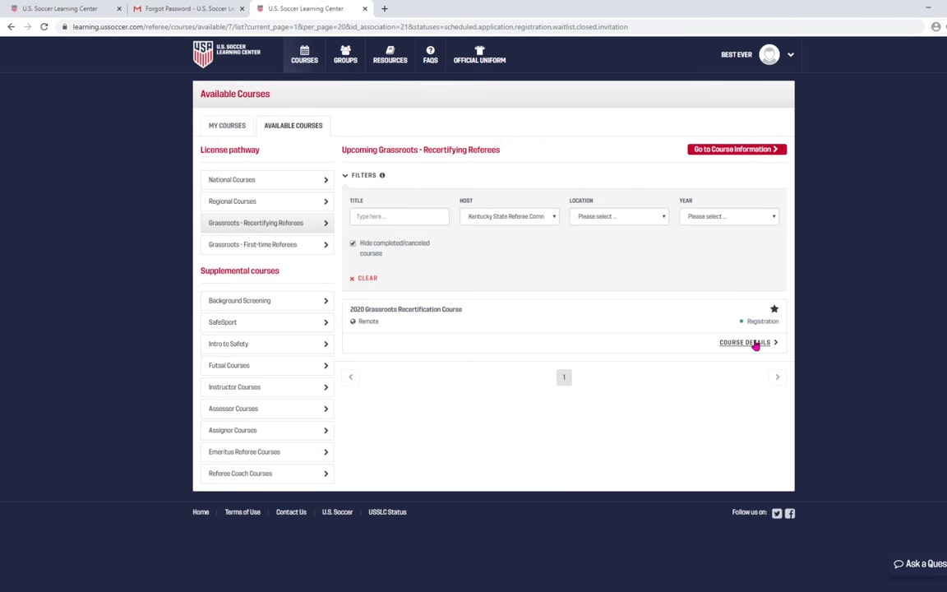
{"action": "left_click", "coordinate": [753, 343]}
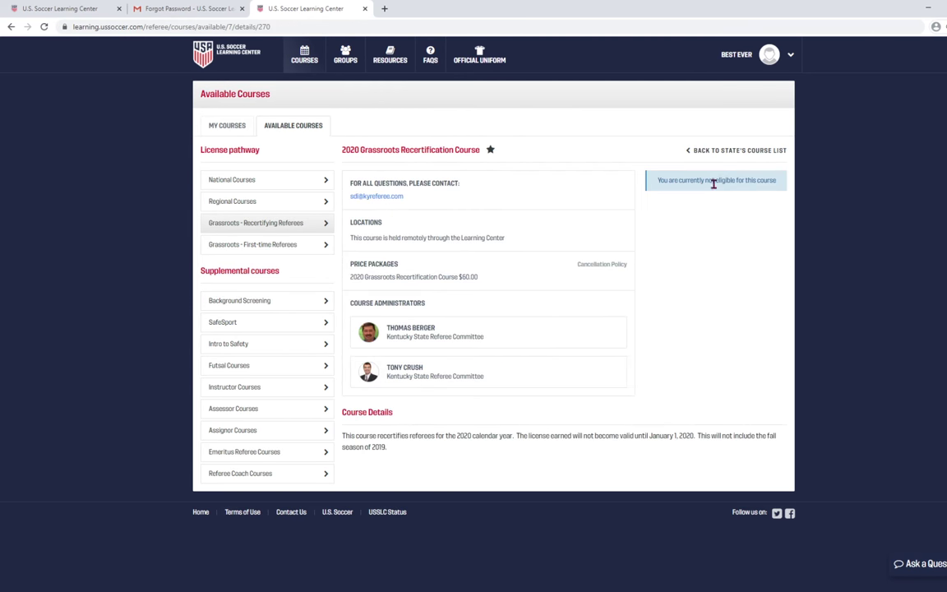
{"action": "left_click_drag", "start_coordinate": [751, 183], "coordinate": [712, 182]}
{"action": "left_click", "coordinate": [717, 183]}
From the account Profile's Missing Information form, request help finding and merging a duplicate profile.
{"action": "left_click", "coordinate": [770, 55]}
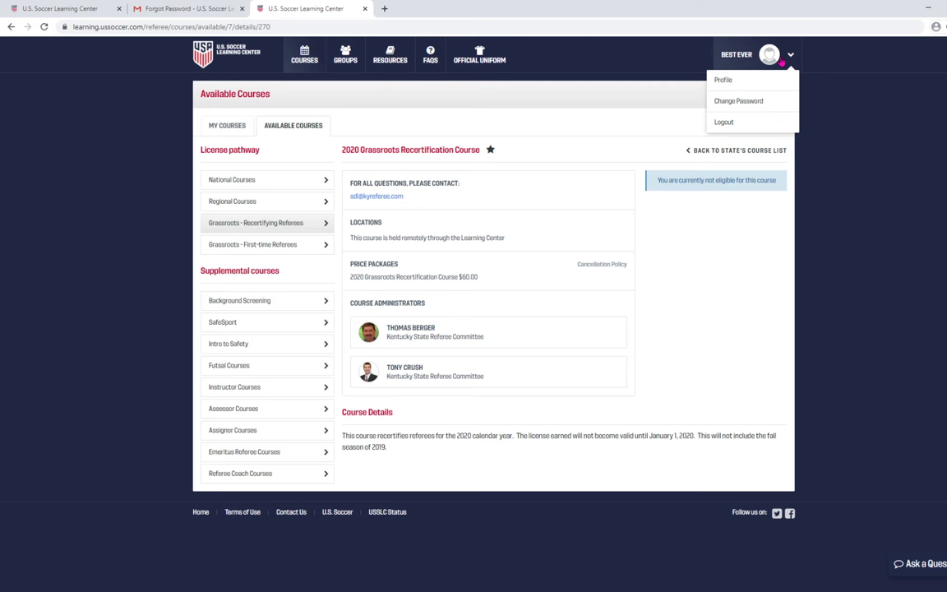
{"action": "left_click", "coordinate": [728, 81]}
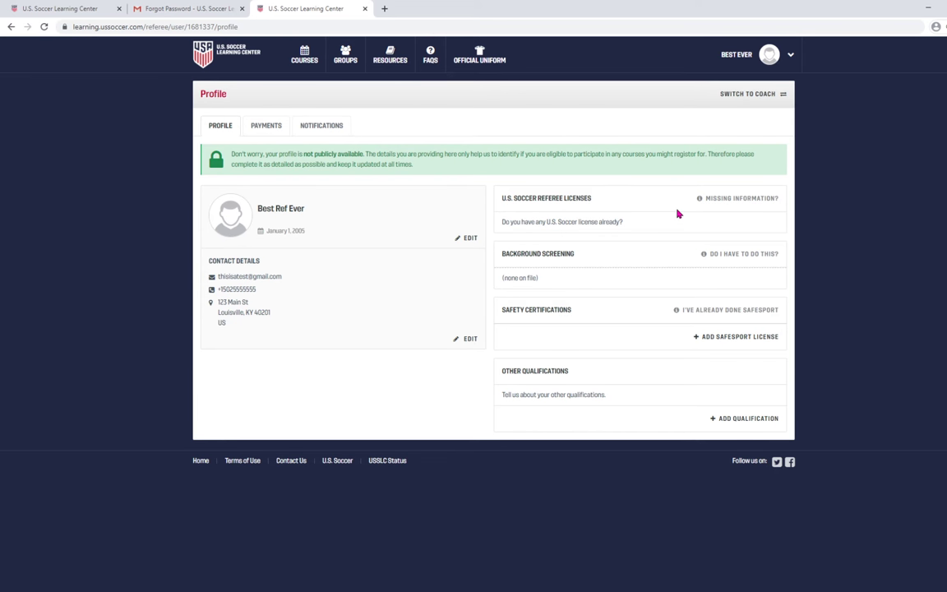
{"action": "left_click", "coordinate": [750, 202]}
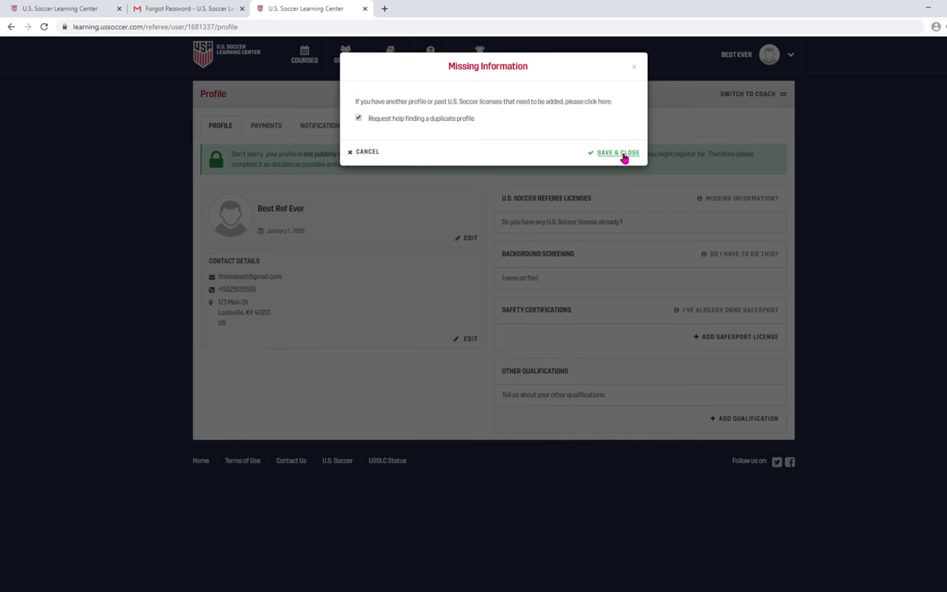
{"action": "left_click", "coordinate": [623, 155]}
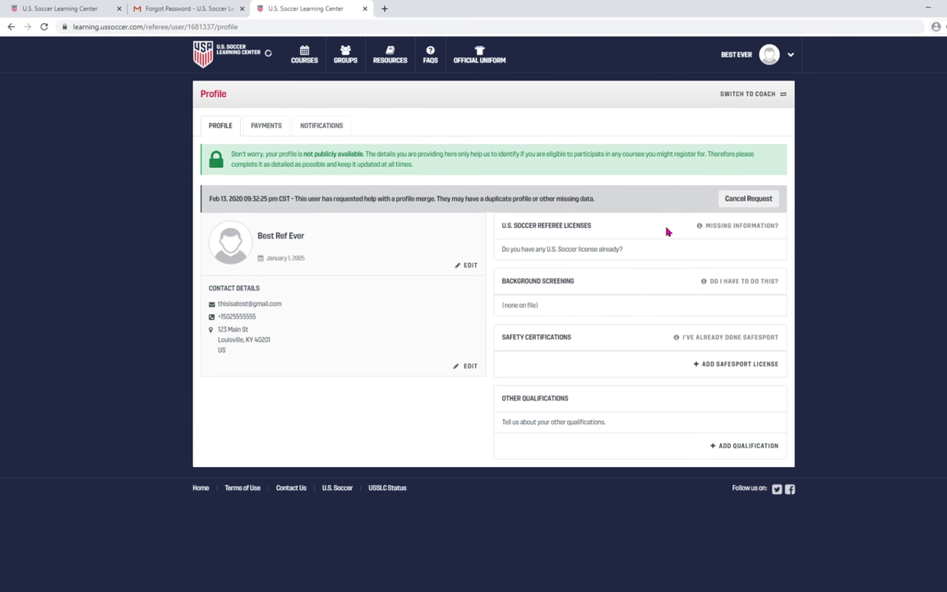
Log out of the new account and bring up the login form.
{"action": "left_click", "coordinate": [791, 63]}
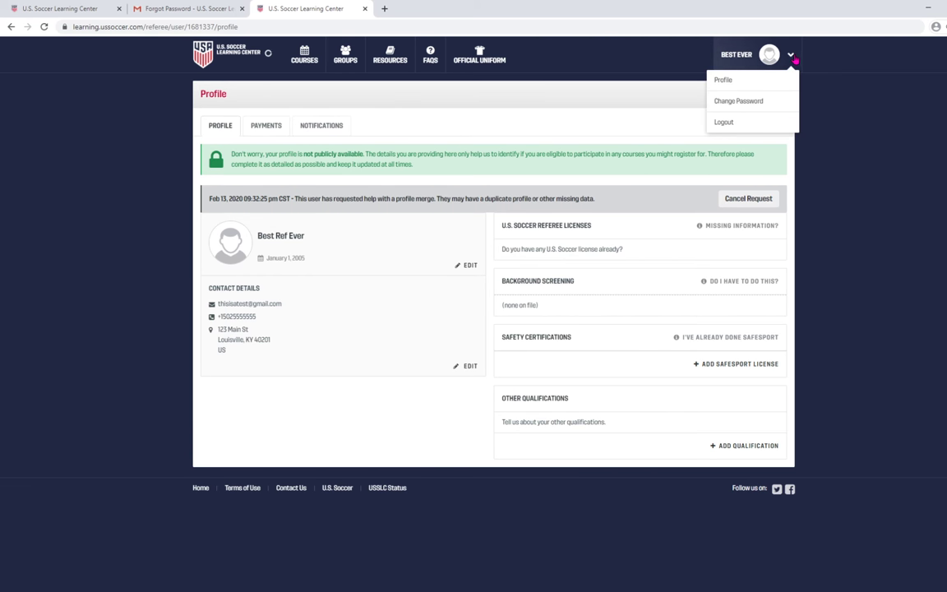
{"action": "left_click", "coordinate": [743, 127]}
{"action": "left_click", "coordinate": [784, 57]}
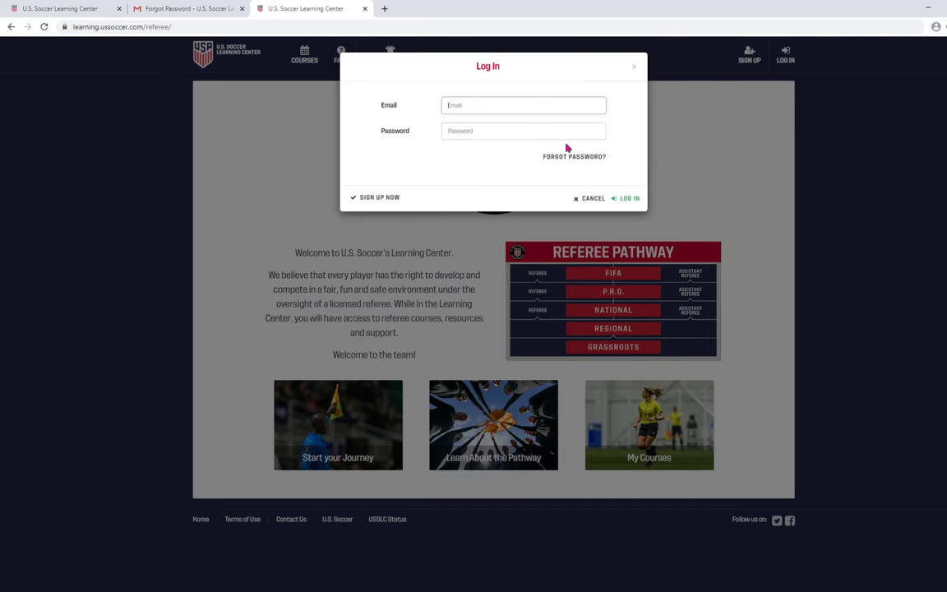
Sign in to the existing referee account and show its courses, including the 8-17-2019 Louisville course.
{"action": "left_click", "coordinate": [470, 107]}
{"action": "left_click", "coordinate": [490, 125]}
{"action": "left_click", "coordinate": [488, 133]}
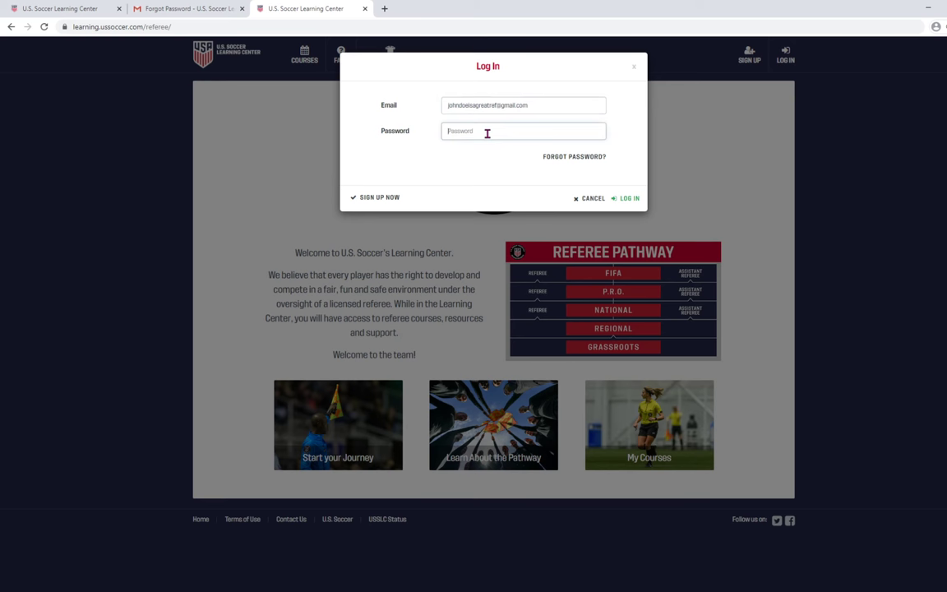
{"action": "type", "text": "•"}
{"action": "left_click", "coordinate": [631, 199]}
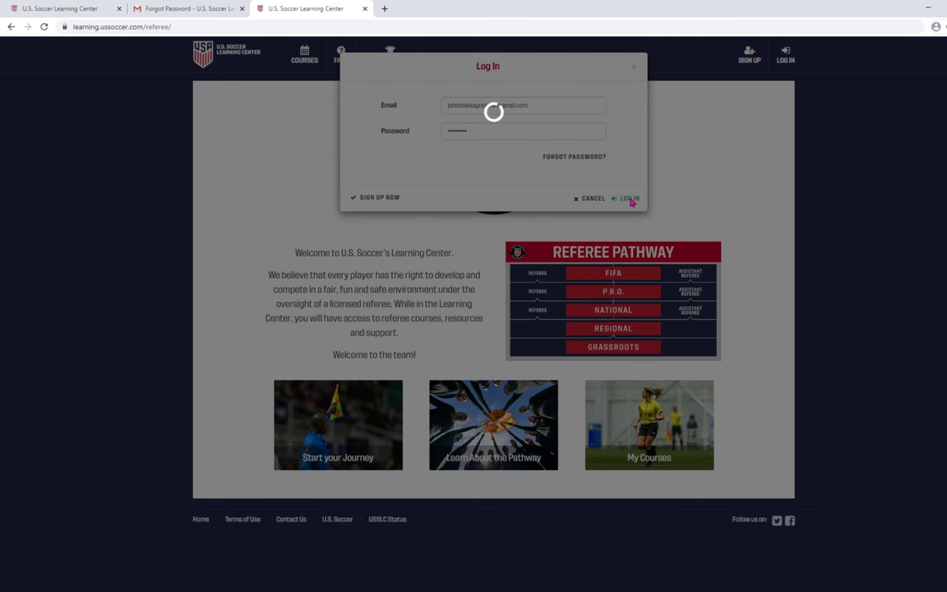
{"action": "left_click", "coordinate": [306, 52]}
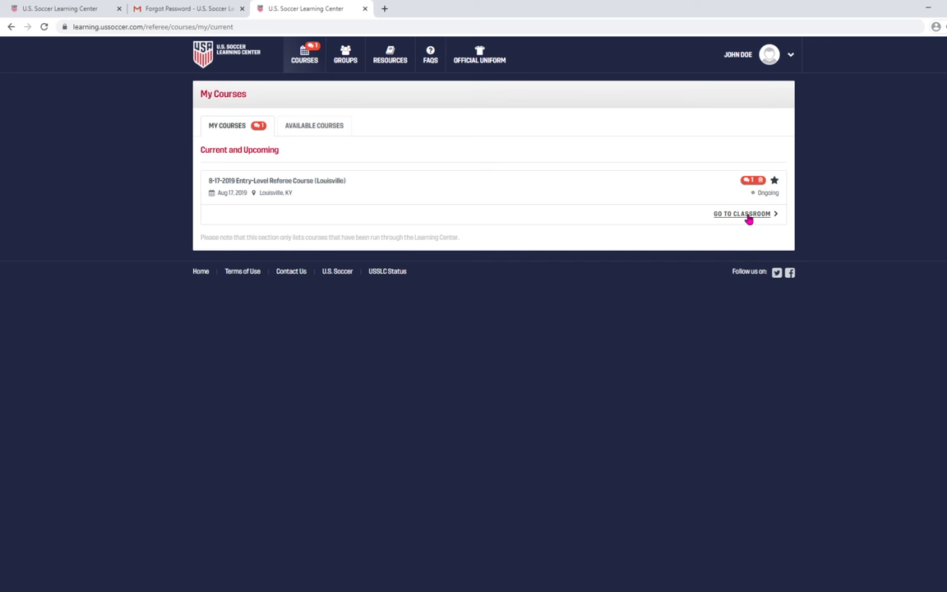
Enter the 8-17-2019 Entry-Level Referee Course (Louisville) classroom and show its four Draft assignments.
{"action": "left_click", "coordinate": [749, 217]}
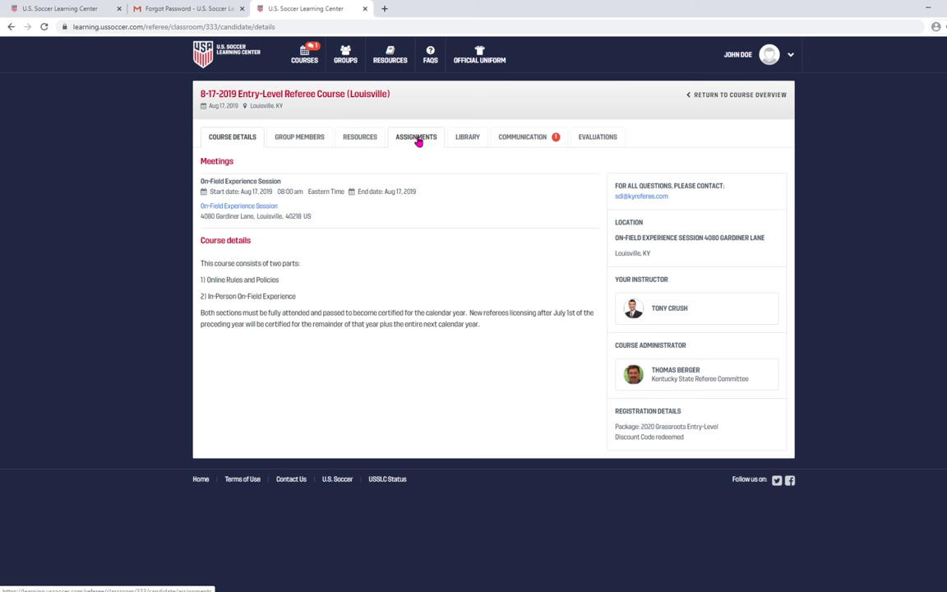
{"action": "left_click", "coordinate": [419, 142]}
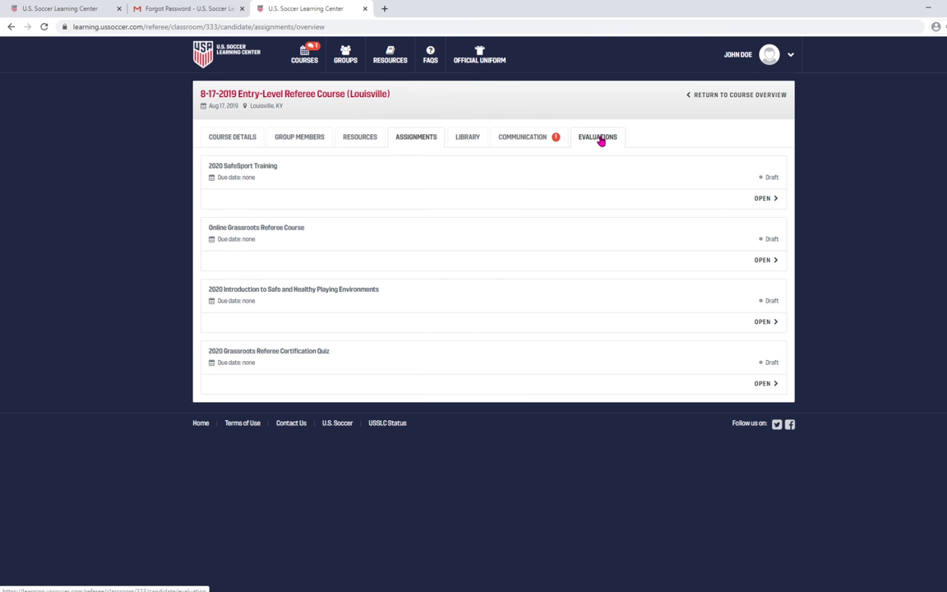
Check the 2020 Grassroots In-Person Eval checklist, then view the course's chat for unfinished candidates.
{"action": "left_click", "coordinate": [601, 138]}
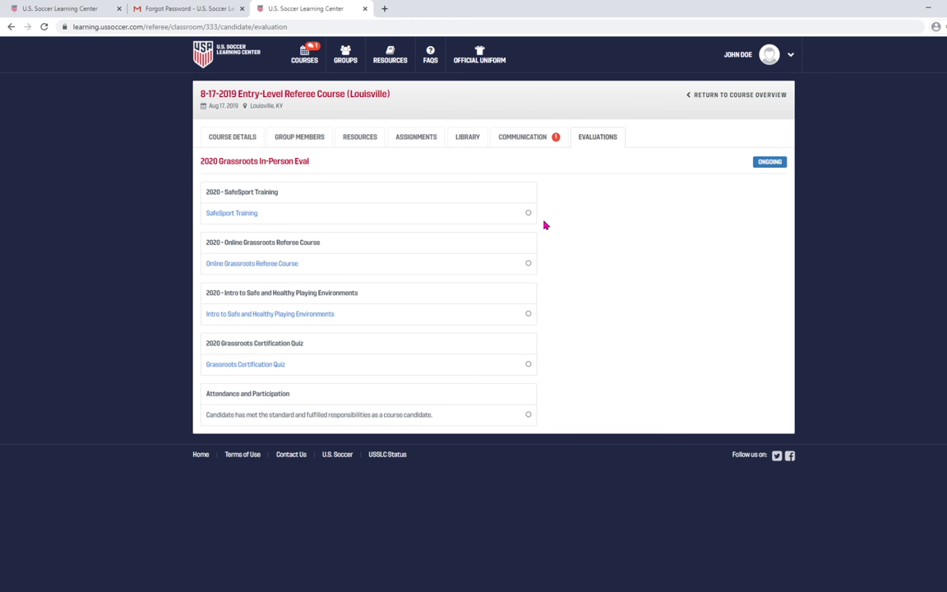
{"action": "left_click", "coordinate": [528, 140]}
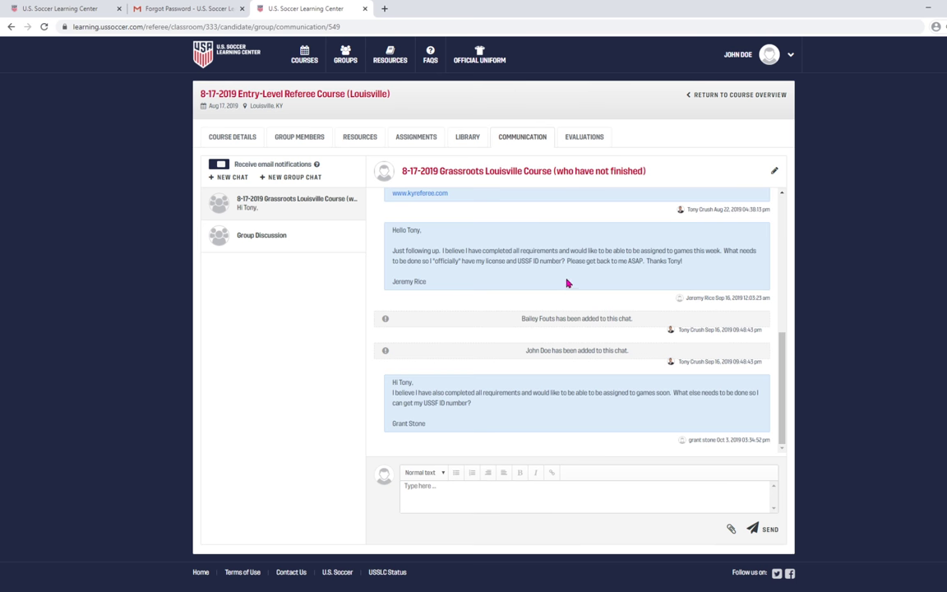
Switch to the Louisville course's empty Group Discussion chat.
{"action": "left_click", "coordinate": [266, 242]}
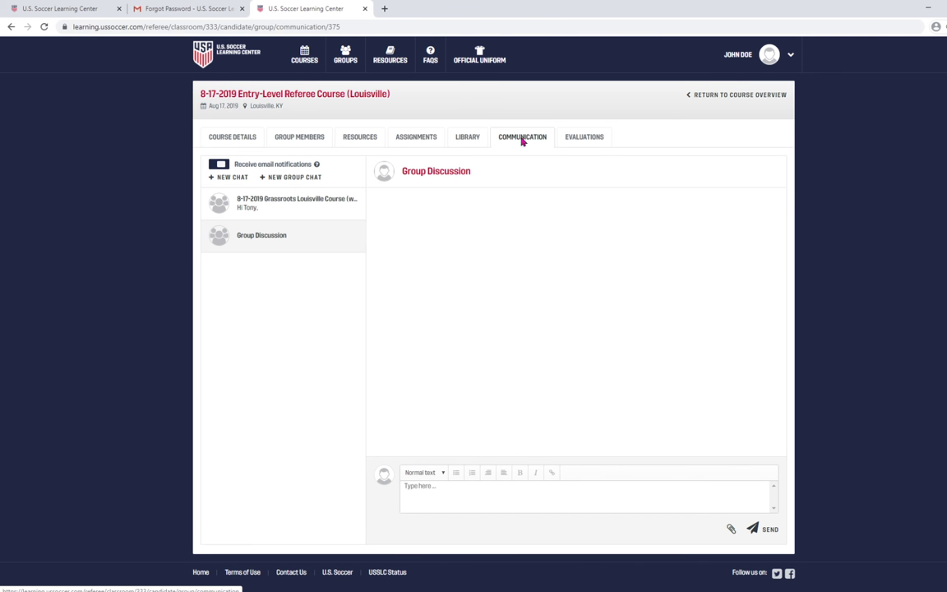
Show the Louisville course's Evaluations page again with the ongoing 2020 Grassroots In-Person Eval items.
{"action": "left_click", "coordinate": [600, 140]}
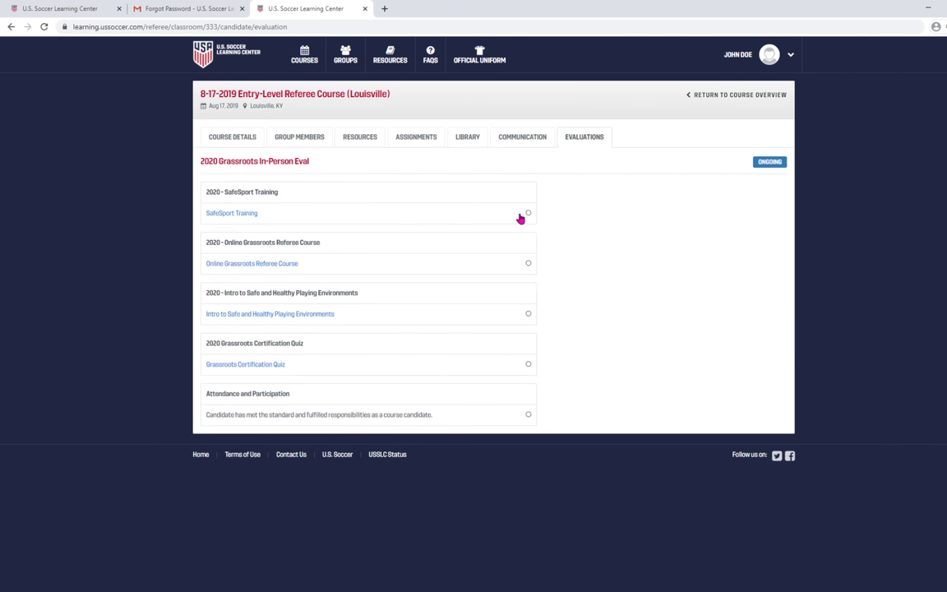